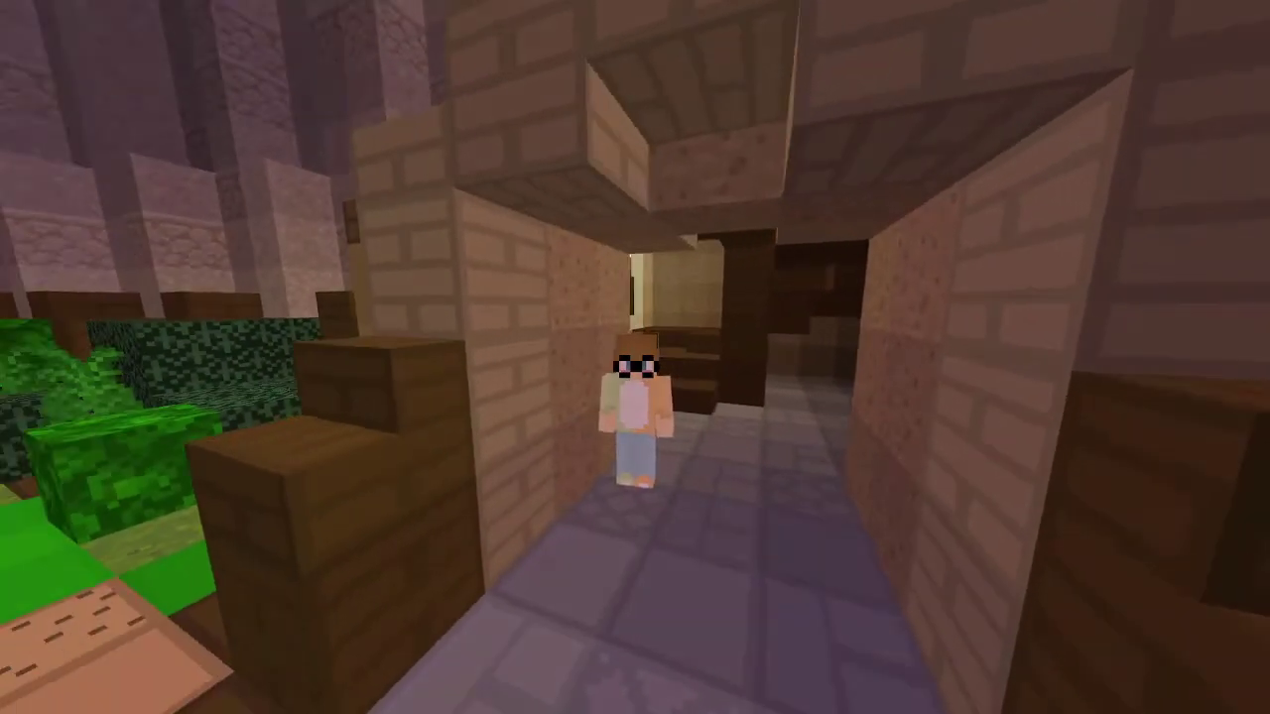
Show the game HUD and walk the character out of the corridor along the hub path toward the gate
key("F1")
key("w")
key("w")
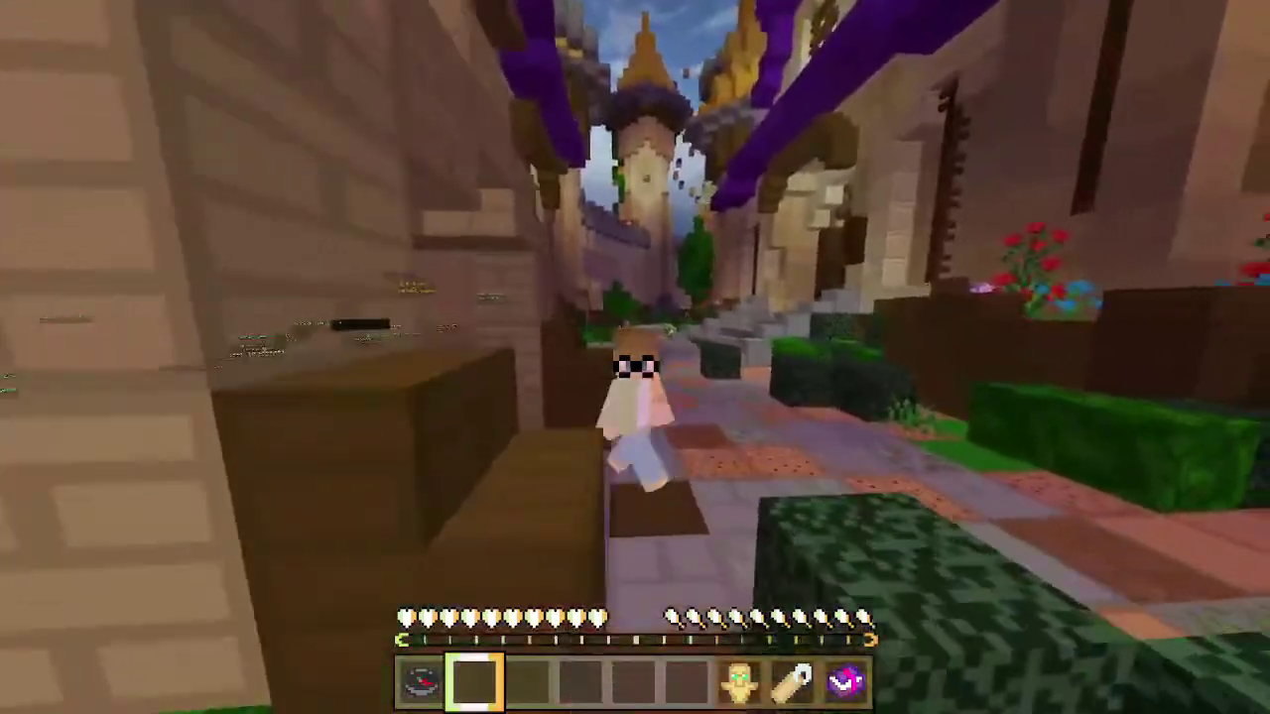
key("w")
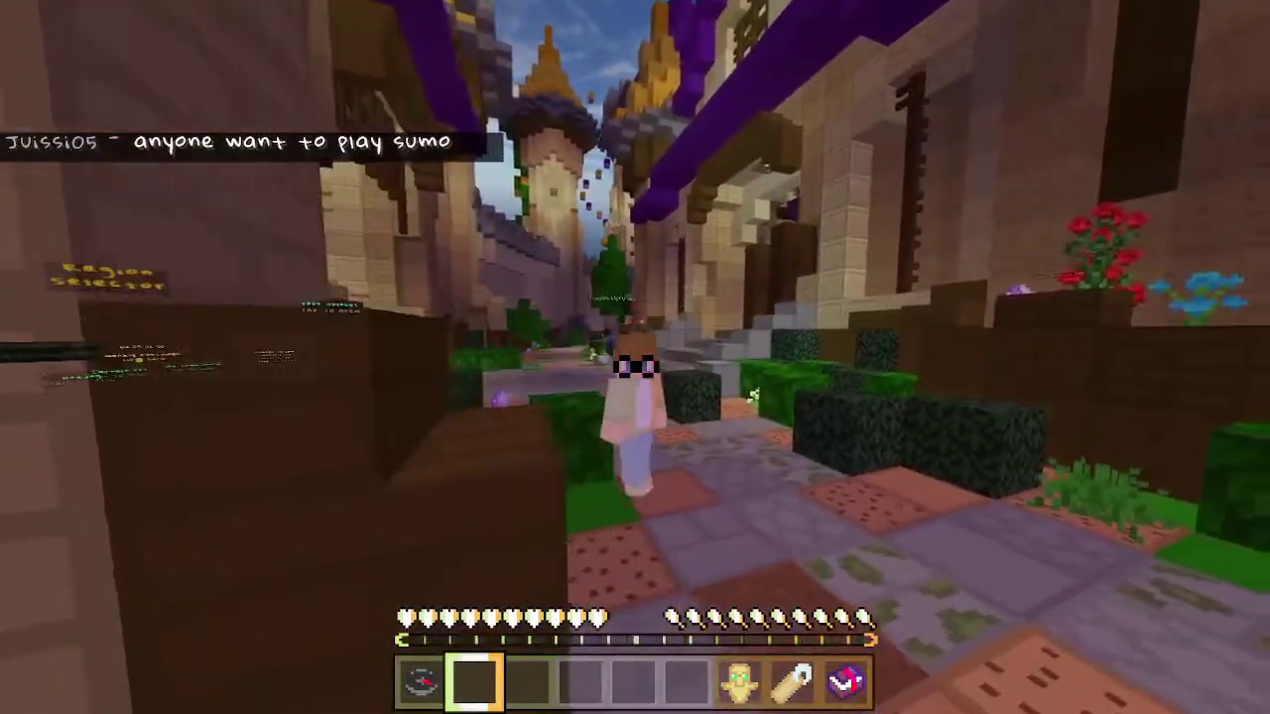
key("w")
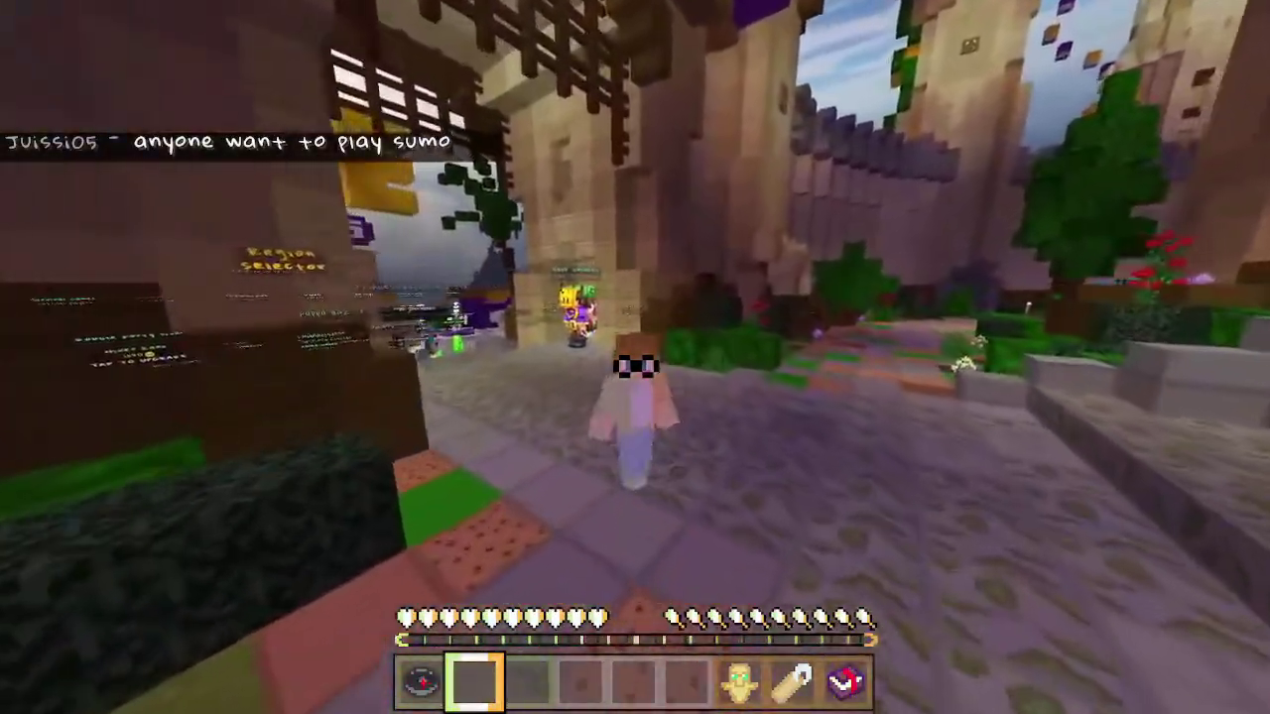
Open the chat settings to view the Mojangles and Noto Sans font options, and return to the game
key("t")
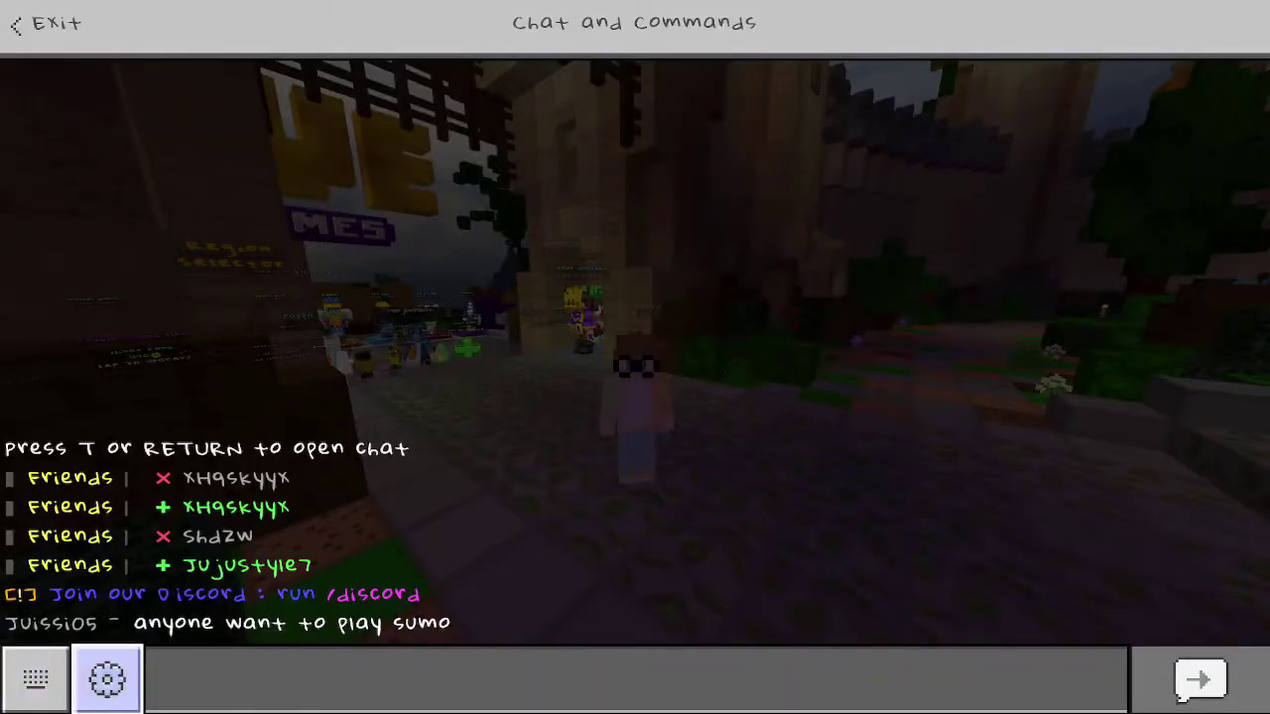
left_click(107, 678)
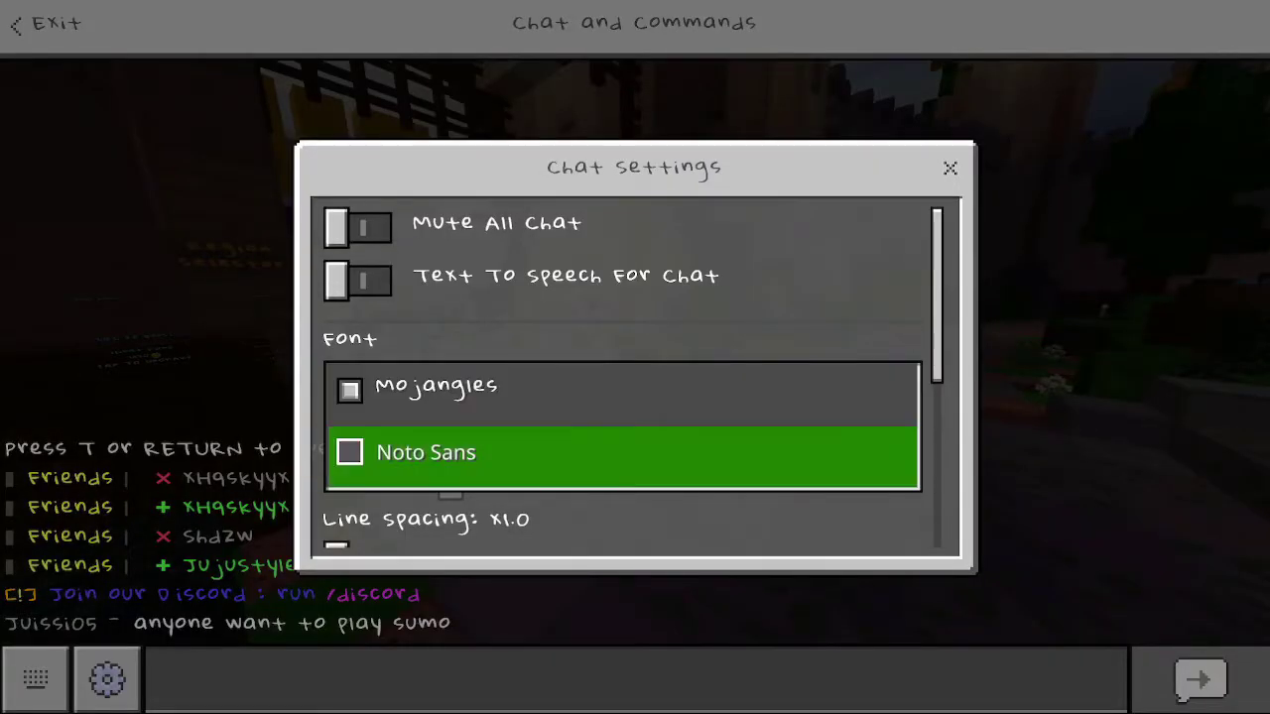
key("Escape")
key("Escape")
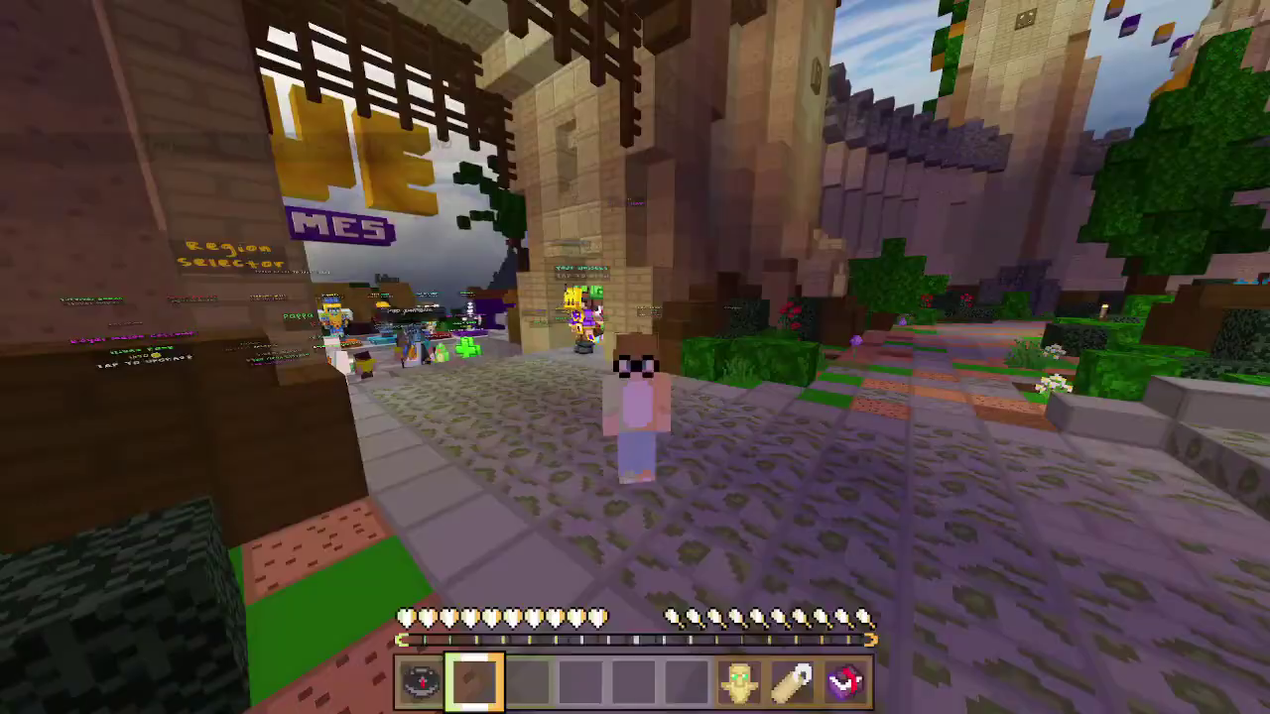
Walk the character toward the gate that leads to the Hive minigames area
key("w")
key("s")
key("w")
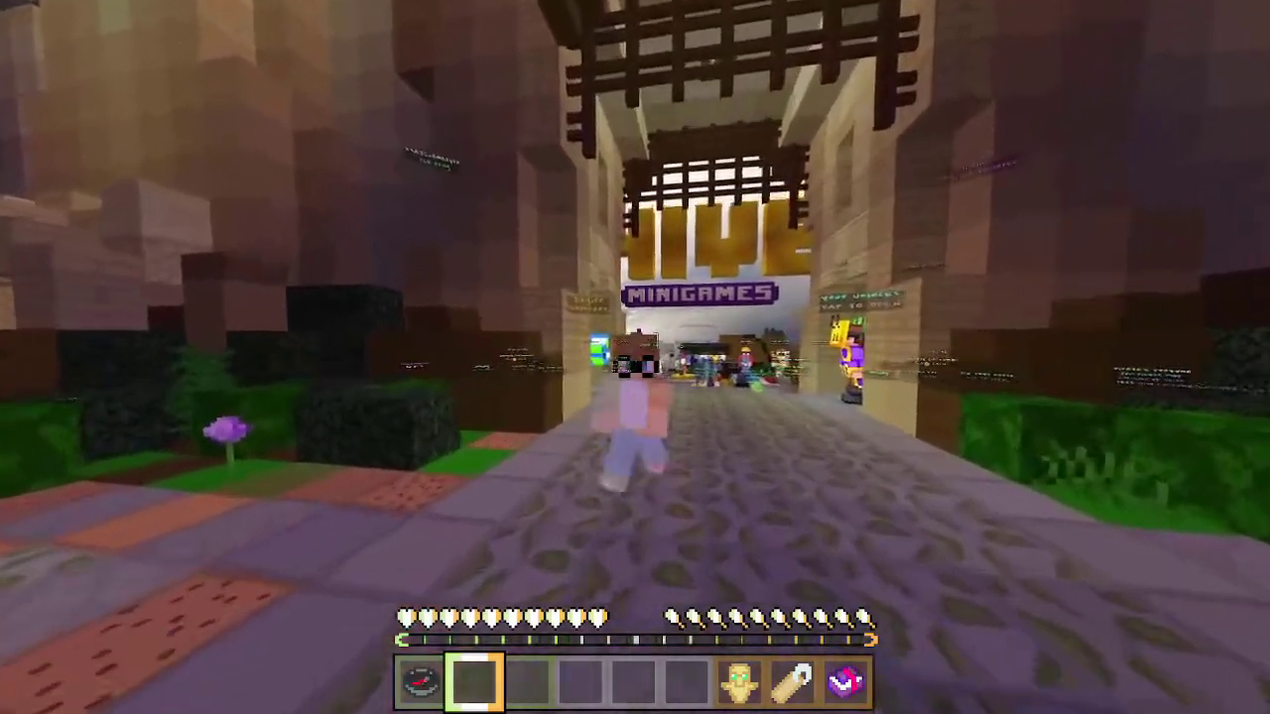
key("w")
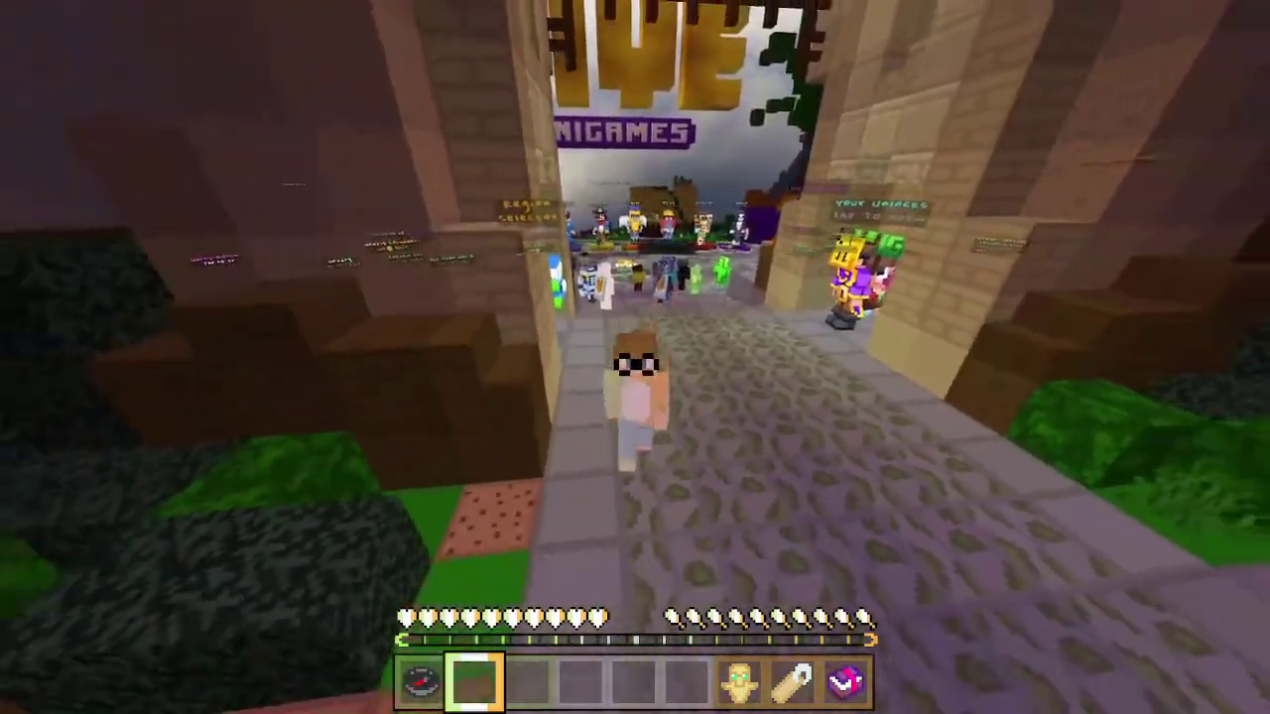
key("w")
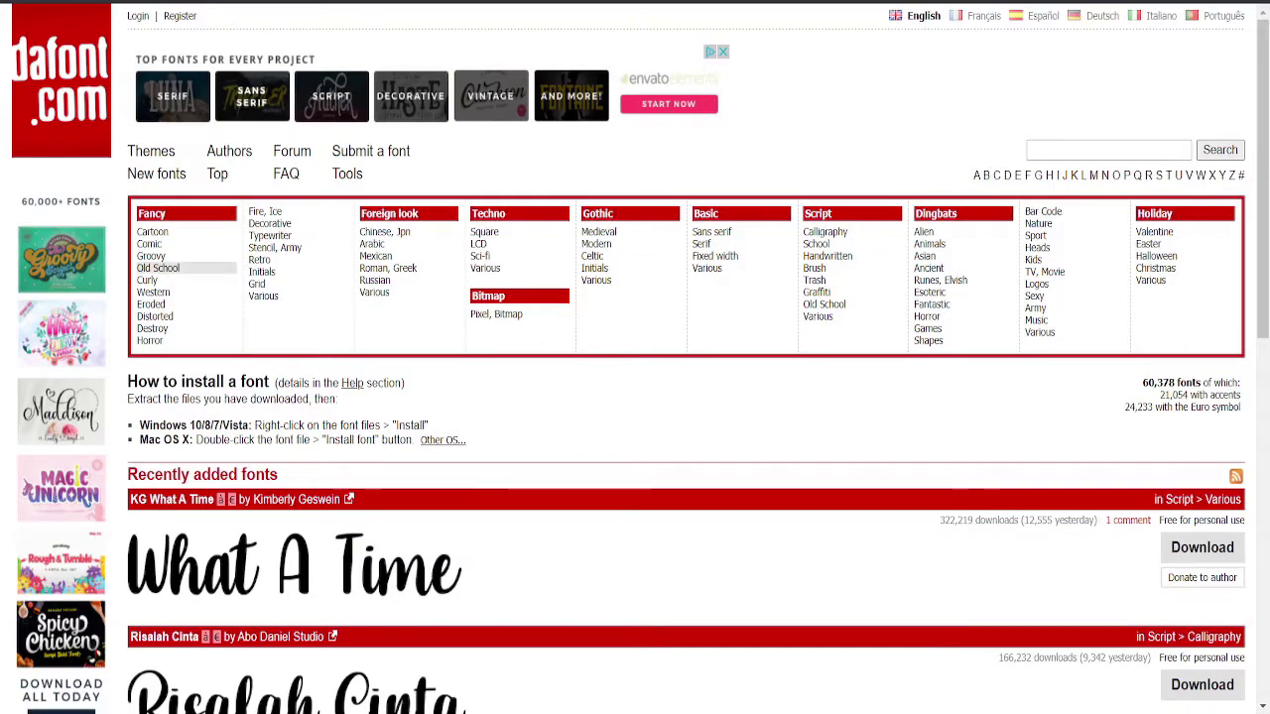
Switch to dafont.com in the browser and open the Sci-fi category under Techno
scroll(1076, 272, "down", 2)
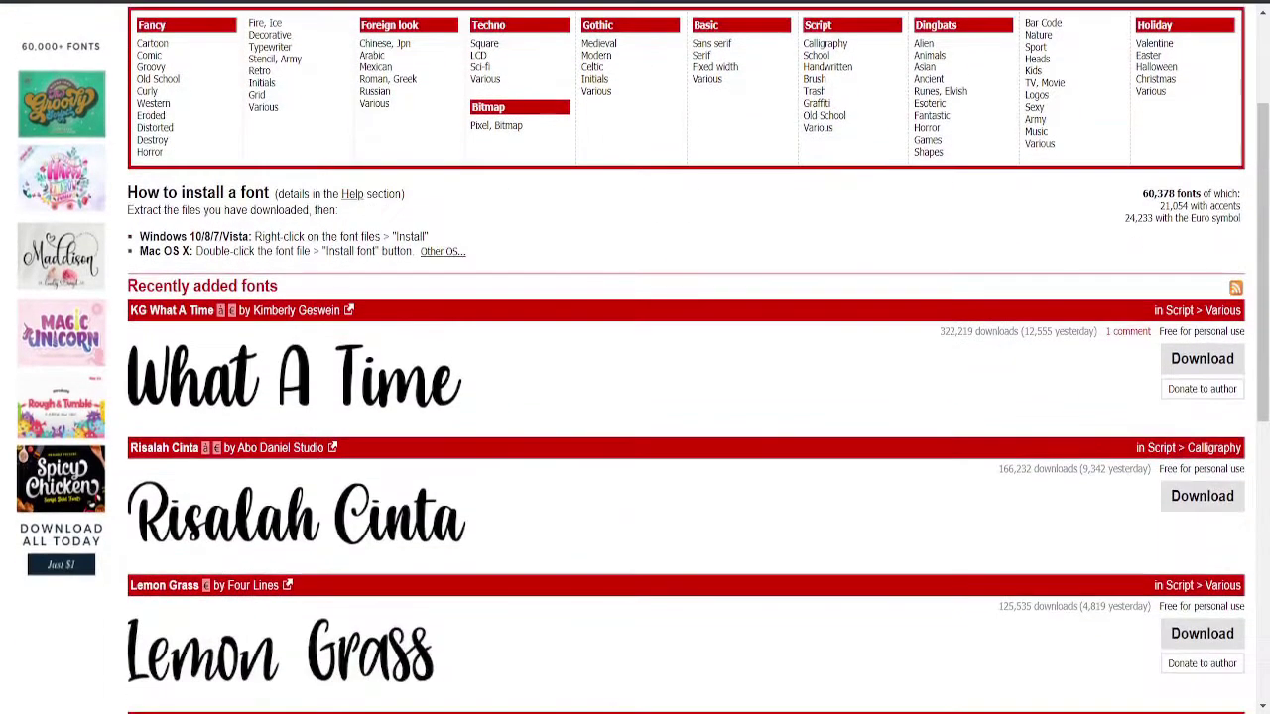
scroll(698, 359, "up", 2)
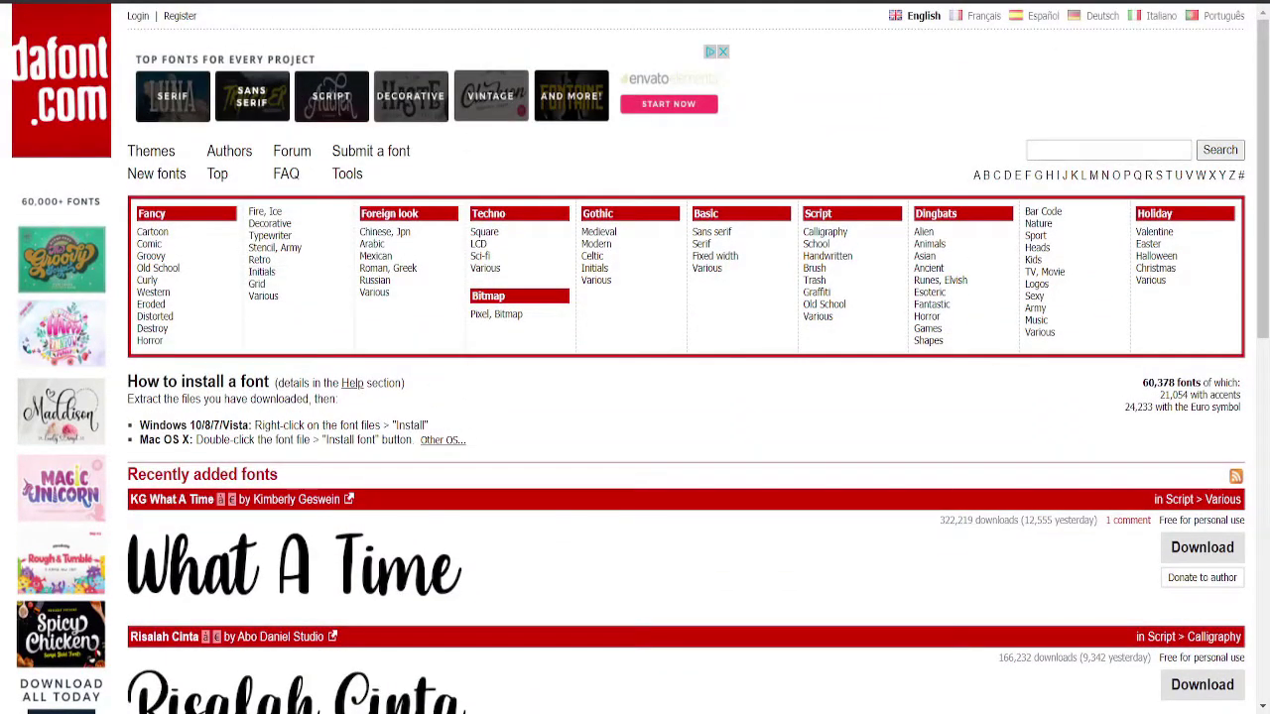
left_click(480, 256)
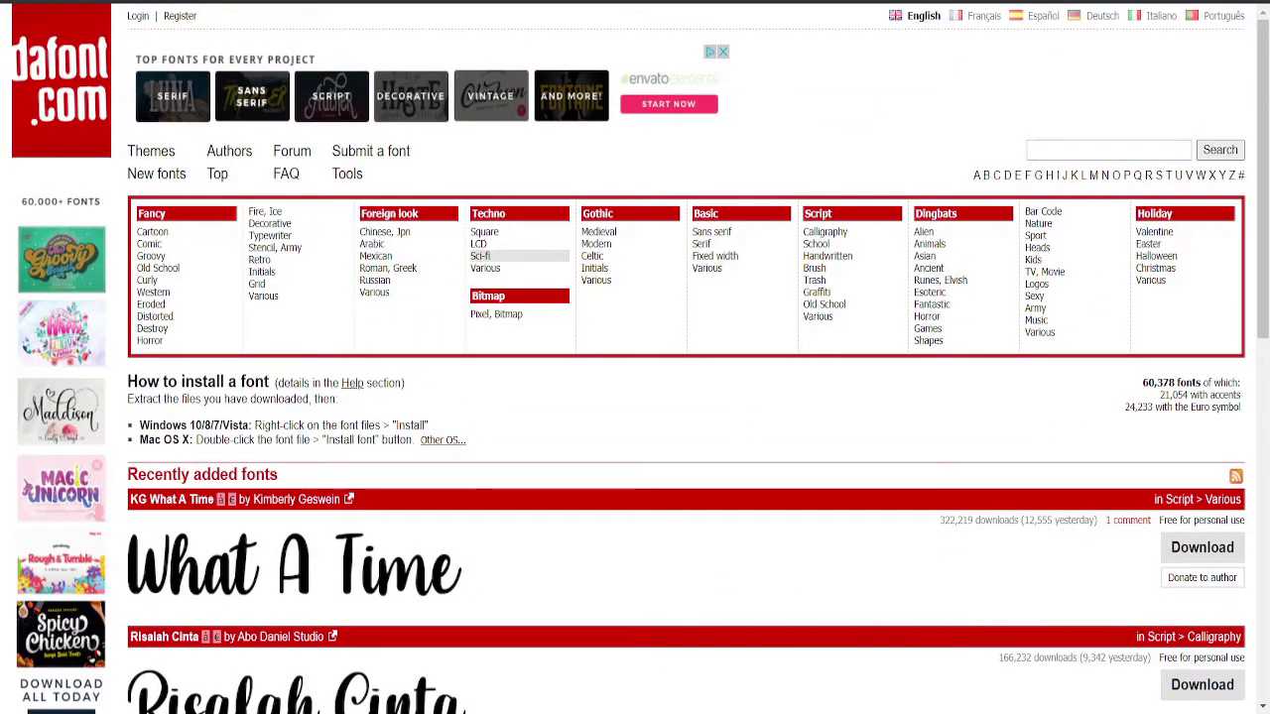
Browse the Sci-fi fonts and download Aero by Picatype Design Studio
scroll(685, 357, "down", 9)
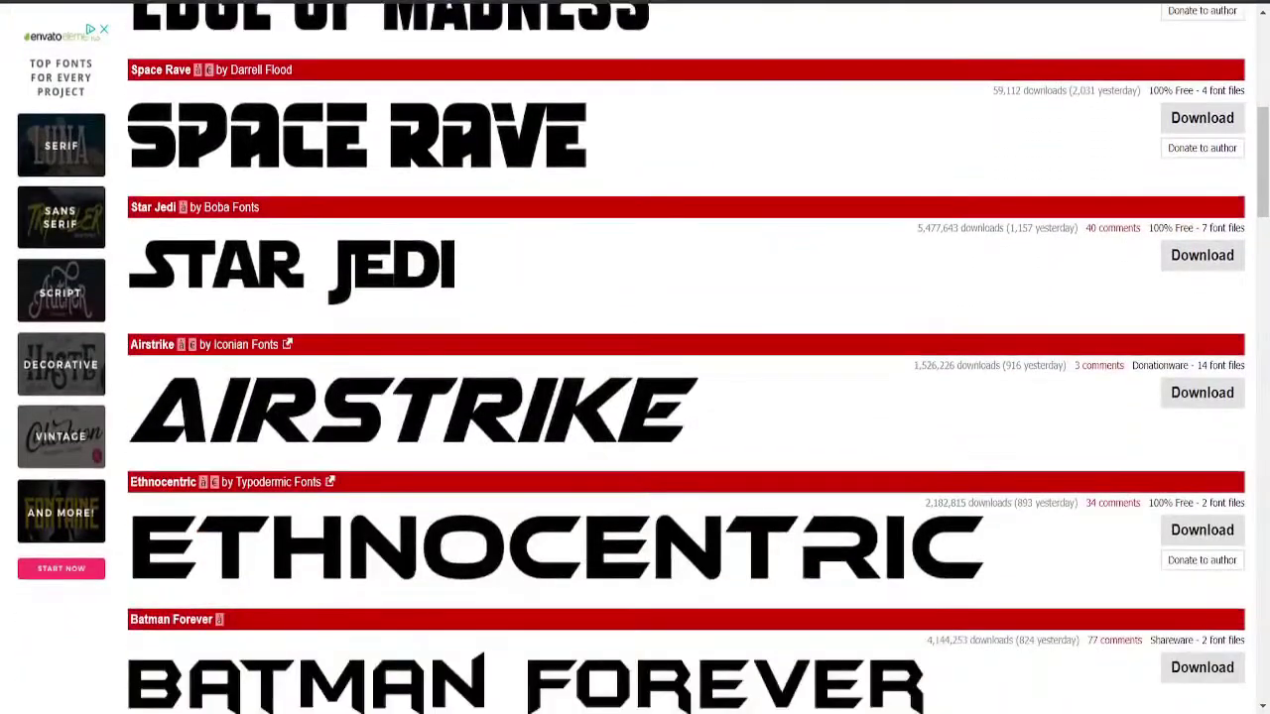
scroll(685, 357, "down", 14)
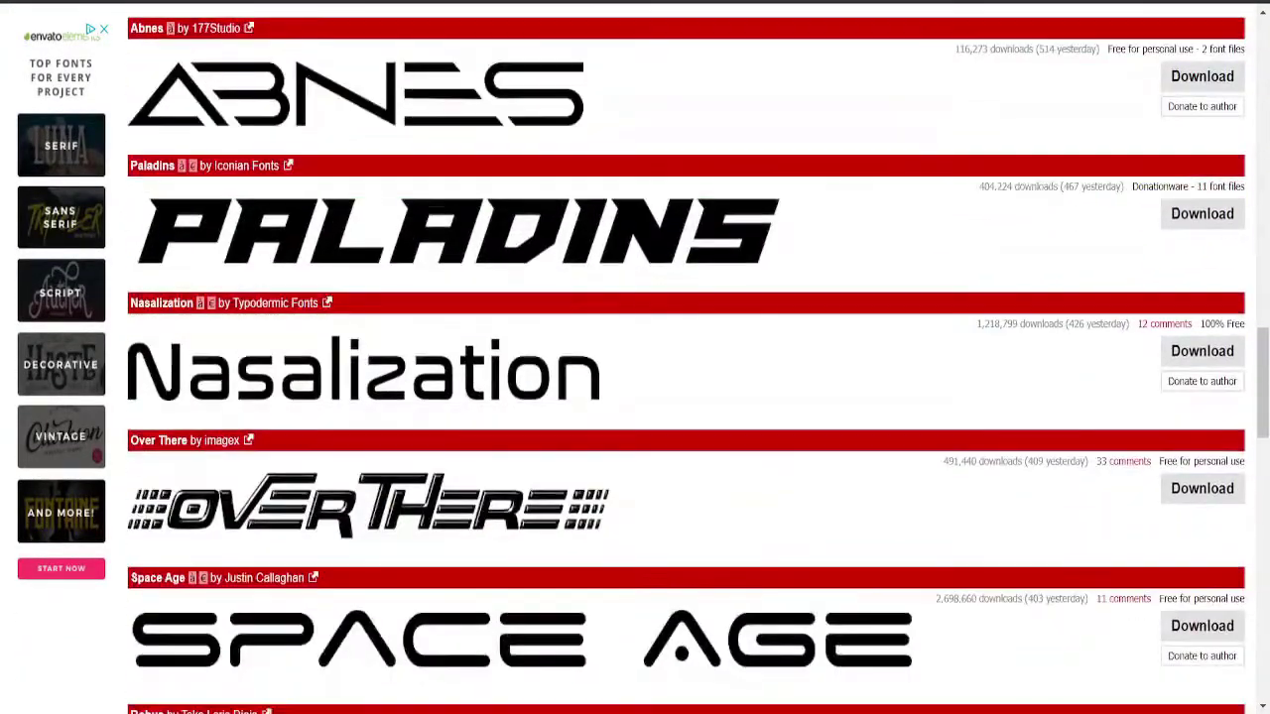
scroll(684, 357, "down", 10)
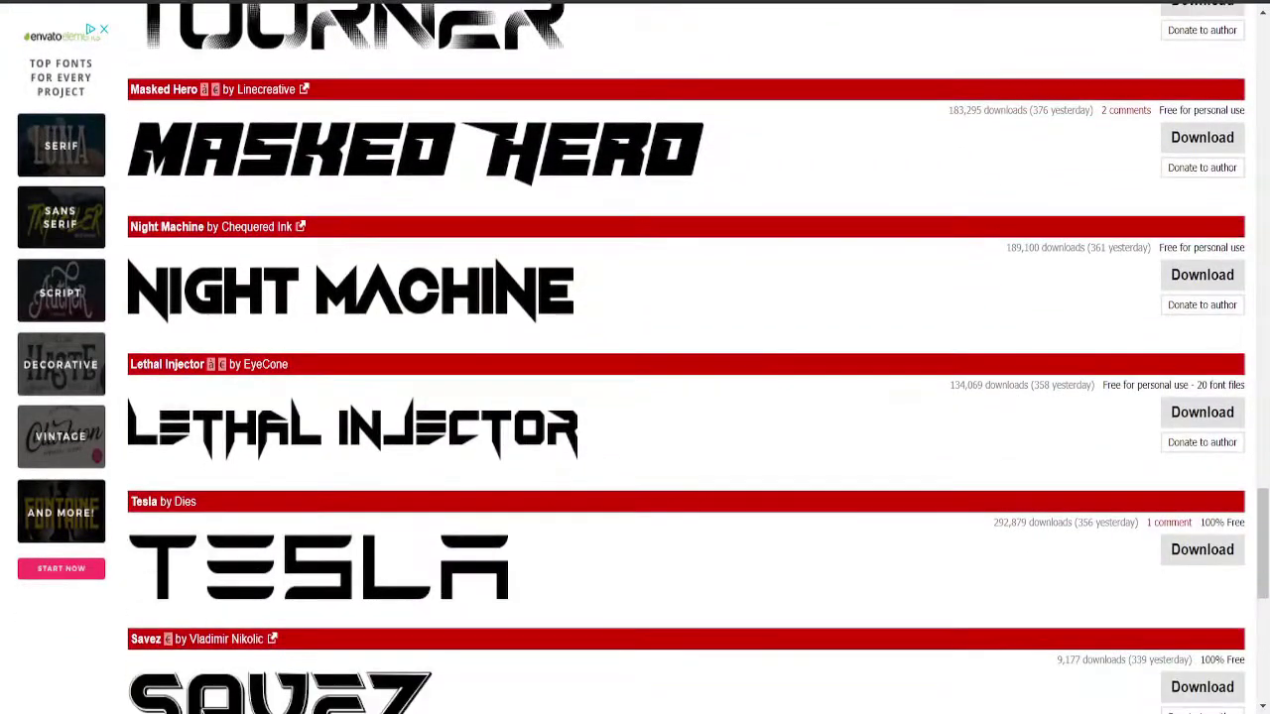
scroll(685, 357, "down", 2)
scroll(685, 357, "up", 10)
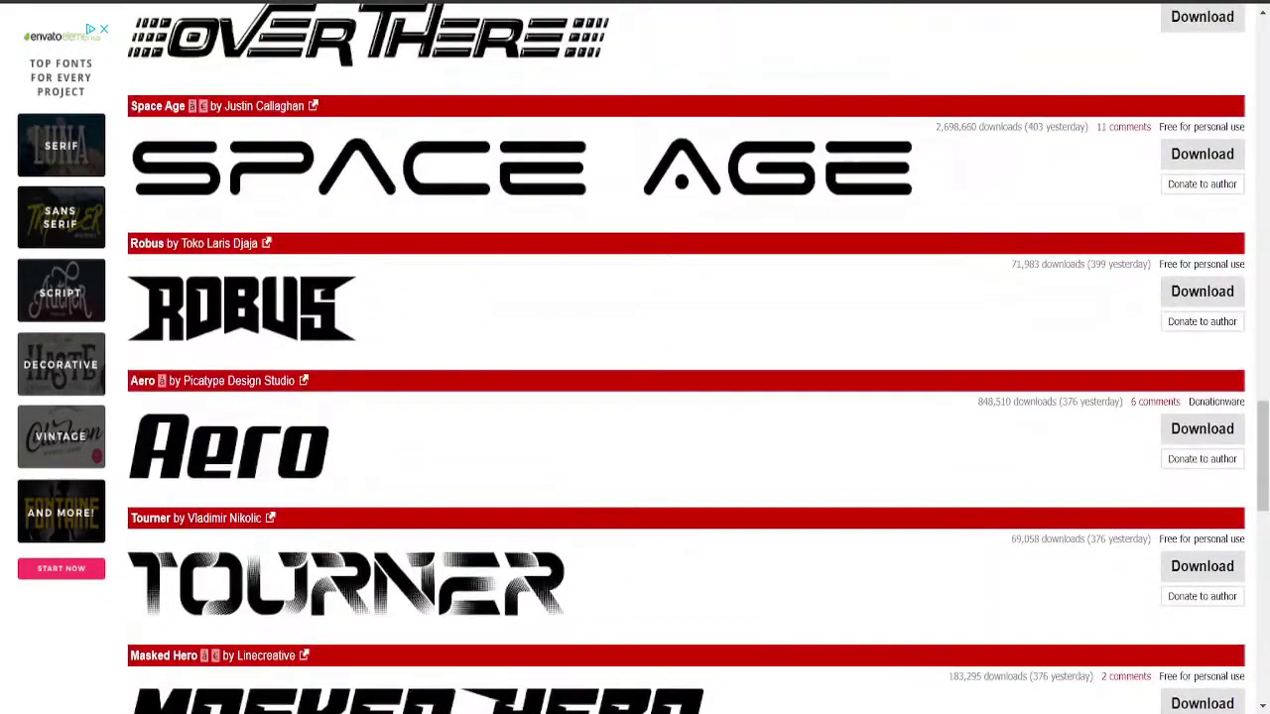
left_click(1201, 429)
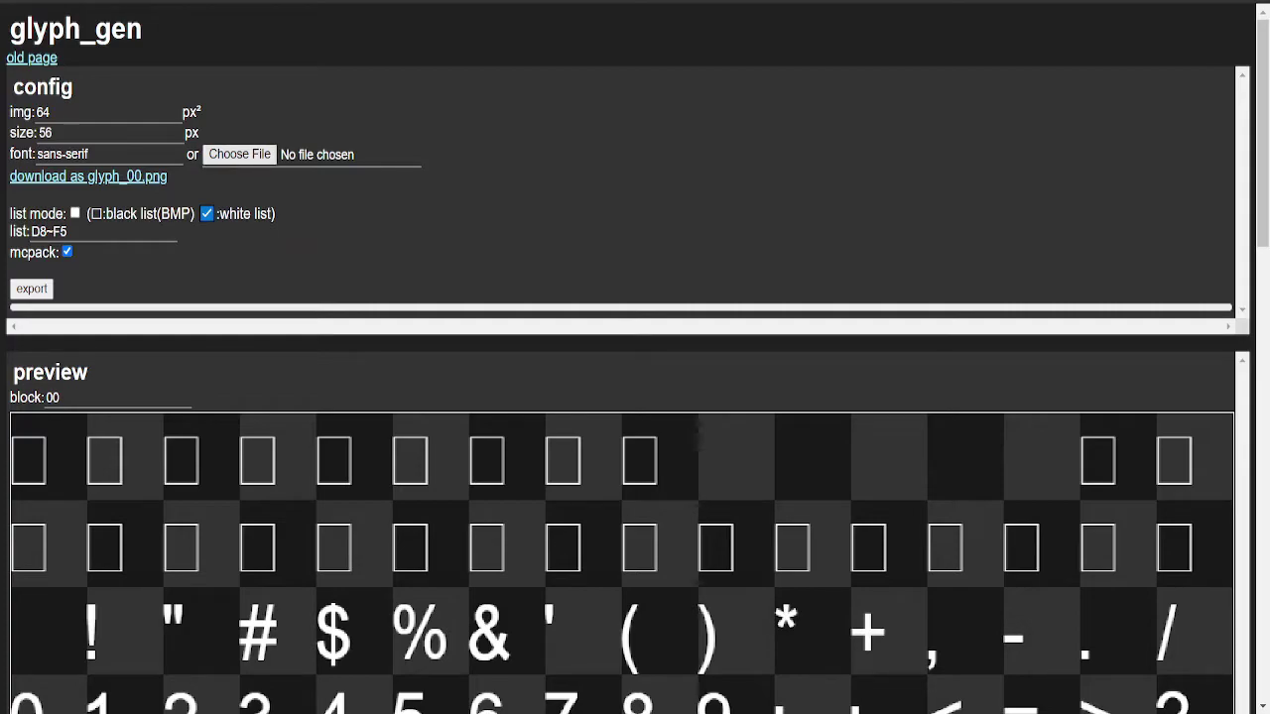
Load Aero.ttf as the font in glyph_gen and look through its glyph preview
scroll(634, 397, "down", 1)
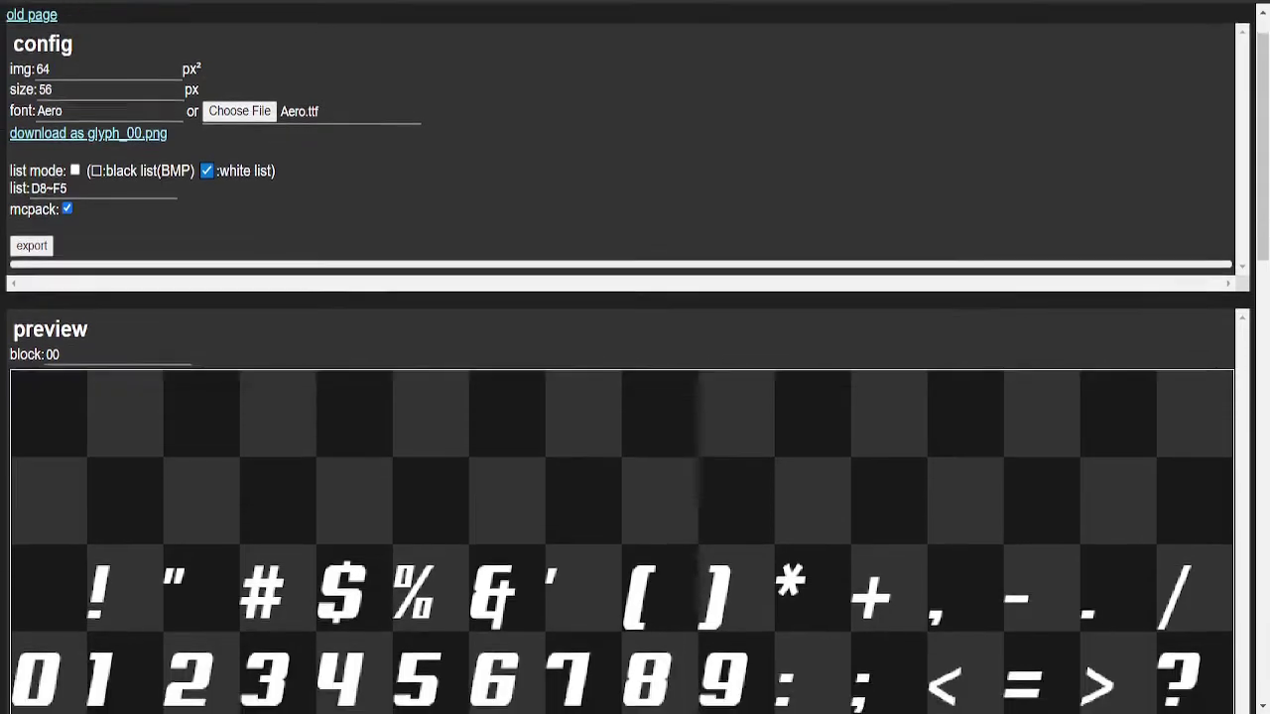
scroll(635, 396, "down", 14)
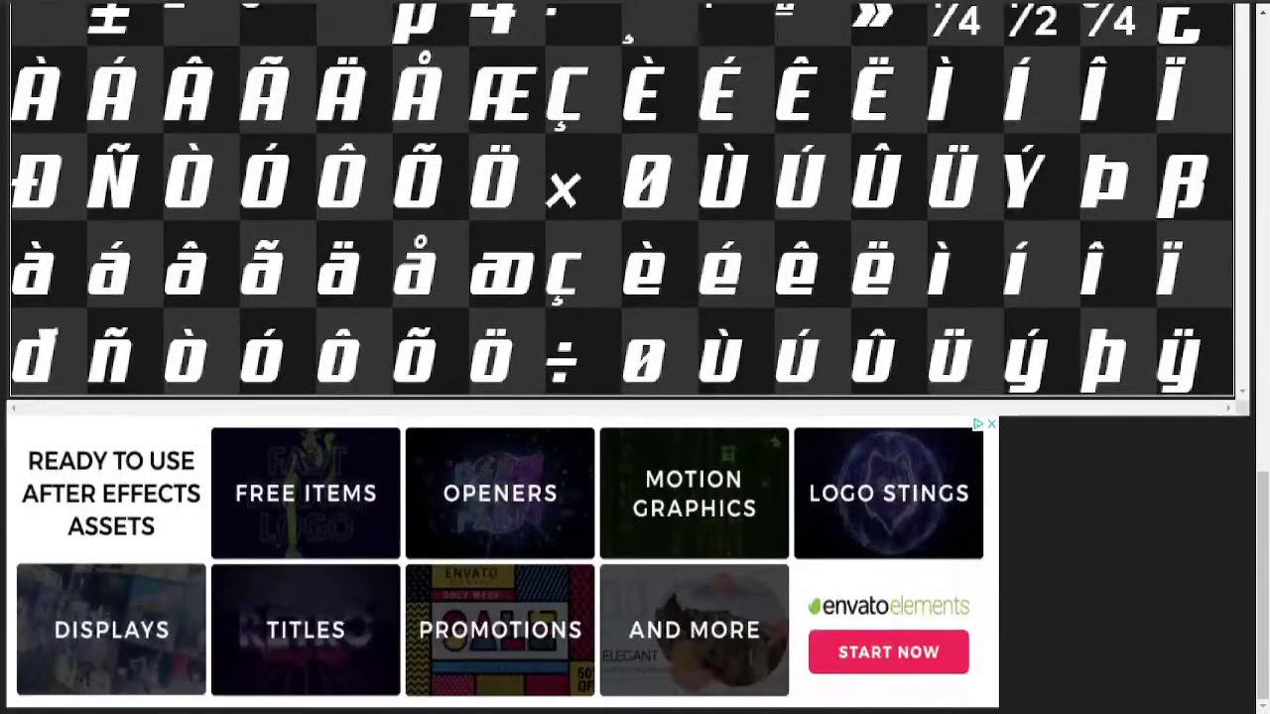
scroll(635, 357, "up", 15)
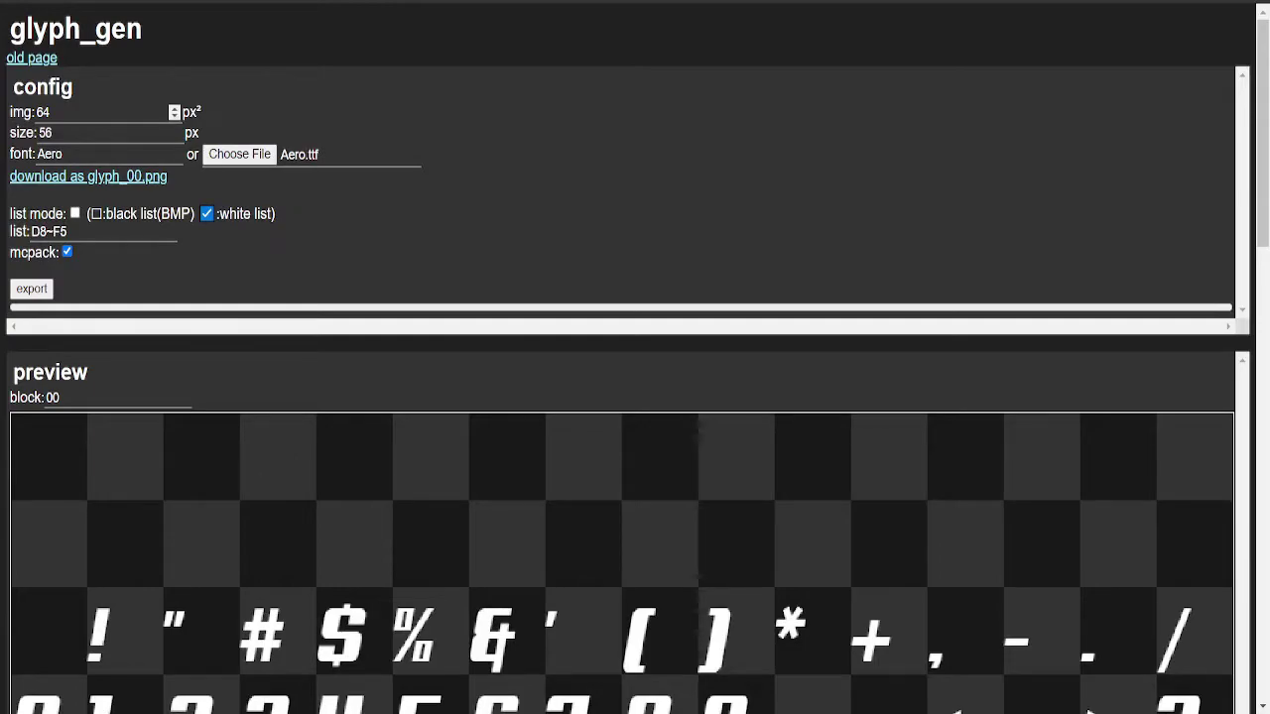
Set the glyph size to 50 px in the glyph_gen config and check the preview
left_click(52, 132)
key("BackSpace")
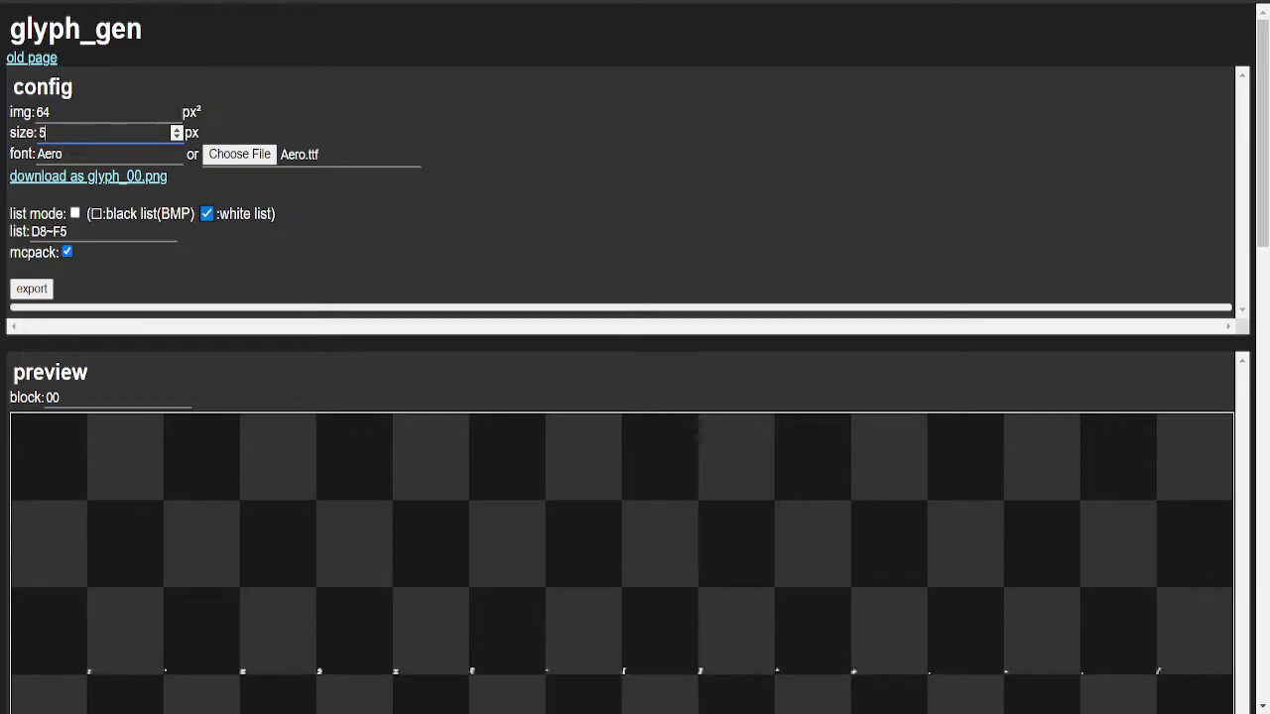
type("0")
left_click(52, 112)
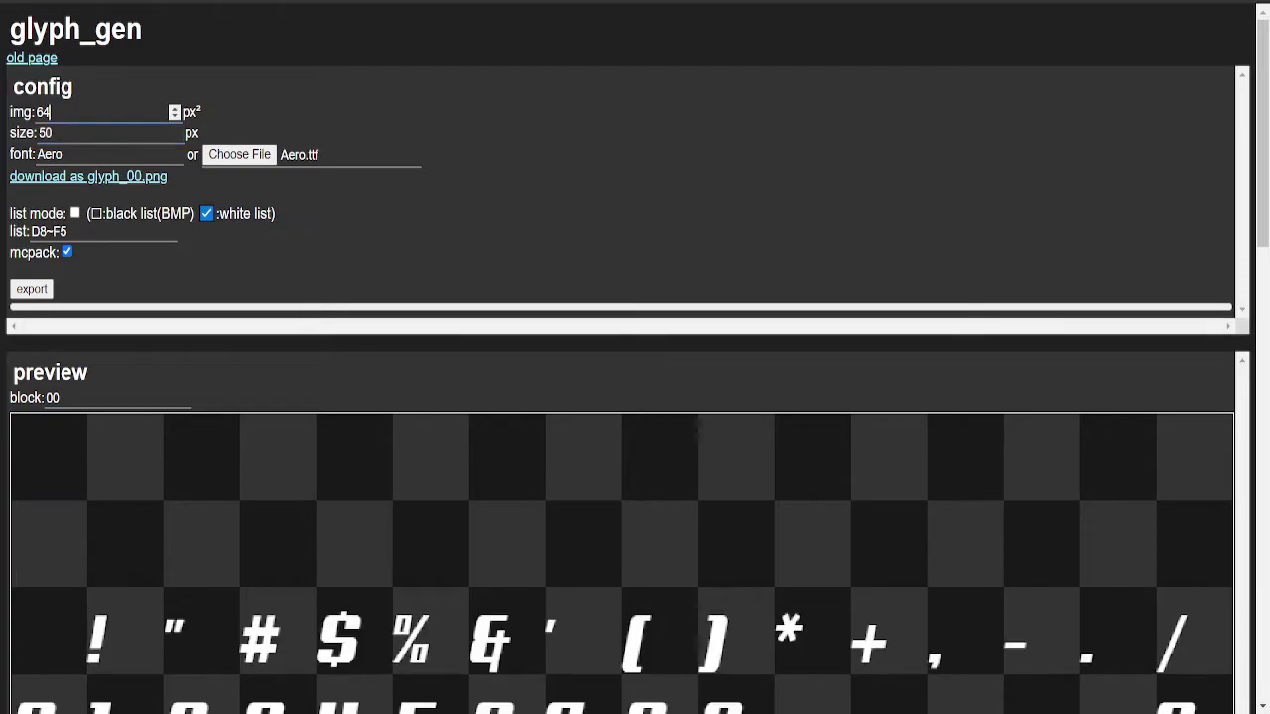
scroll(635, 358, "down", 1)
scroll(634, 357, "up", 1)
Export the Aero font from glyph_gen with the mcpack option enabled
left_click(31, 289)
left_click(67, 251)
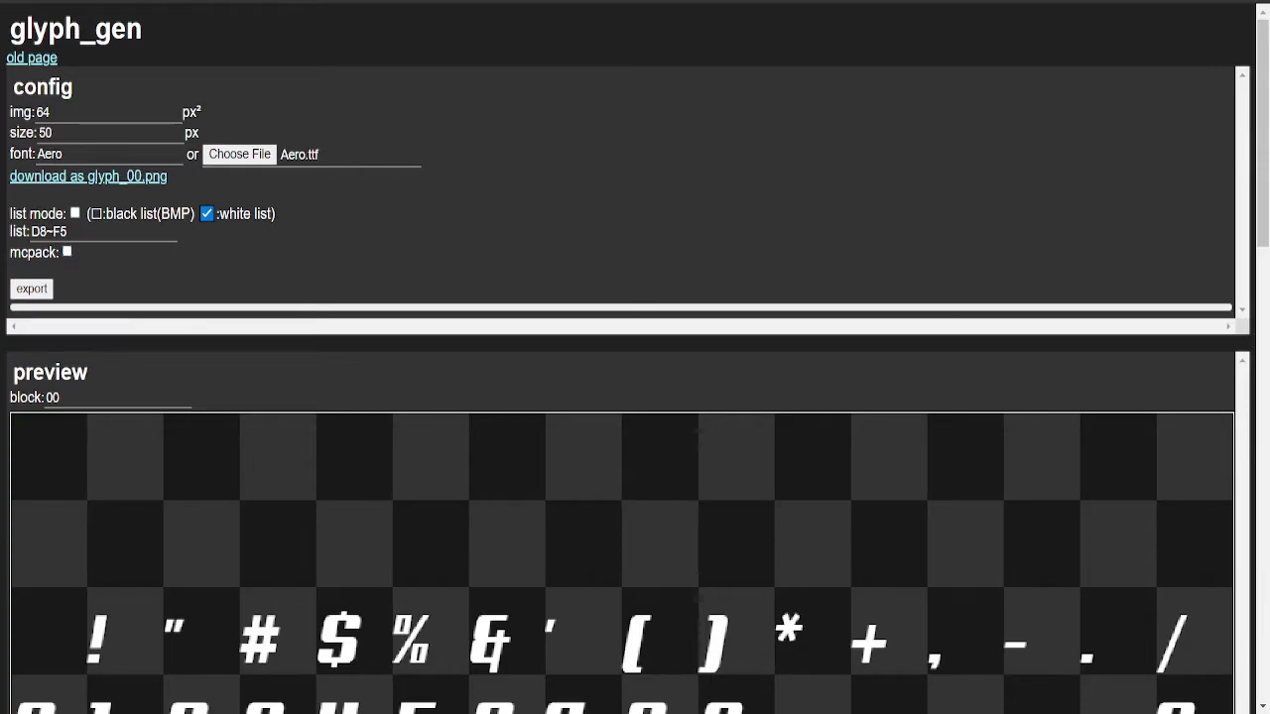
left_click(67, 251)
left_click(30, 289)
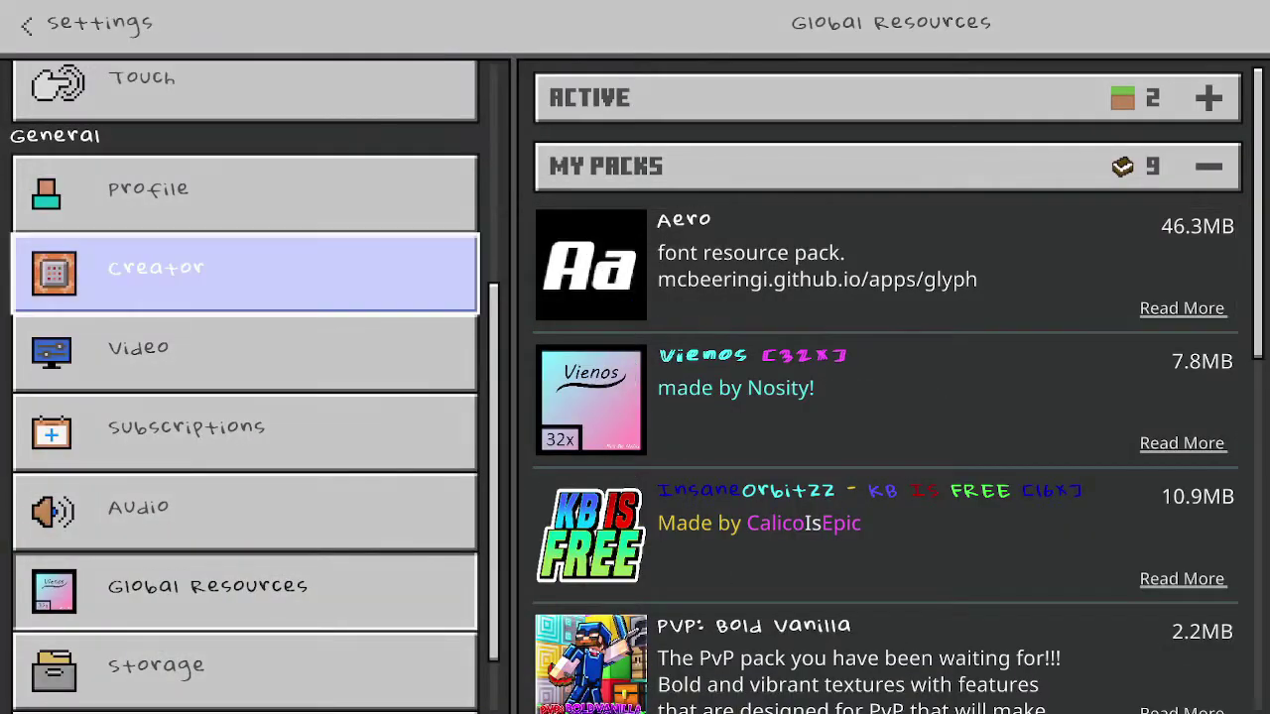
Switch to Minecraft's global resources and activate the Aero font pack
left_click(886, 265)
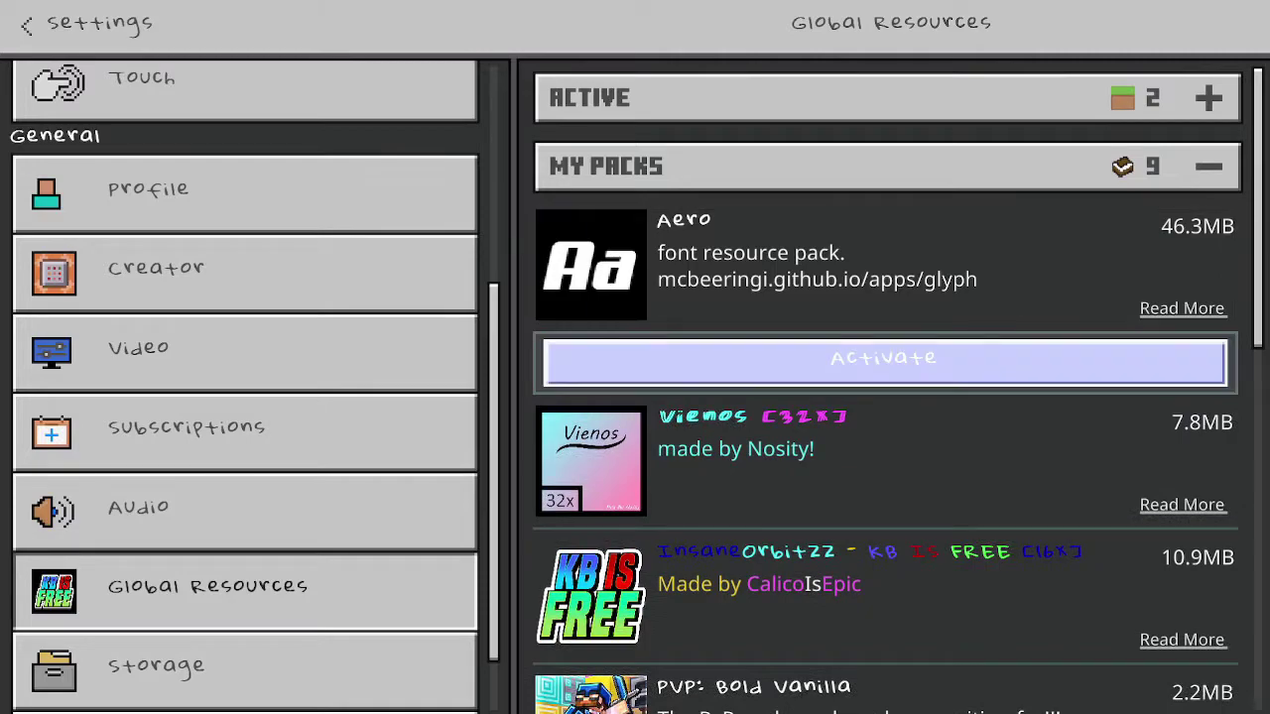
left_click(886, 361)
scroll(886, 559, "down", 2)
scroll(885, 397, "up", 2)
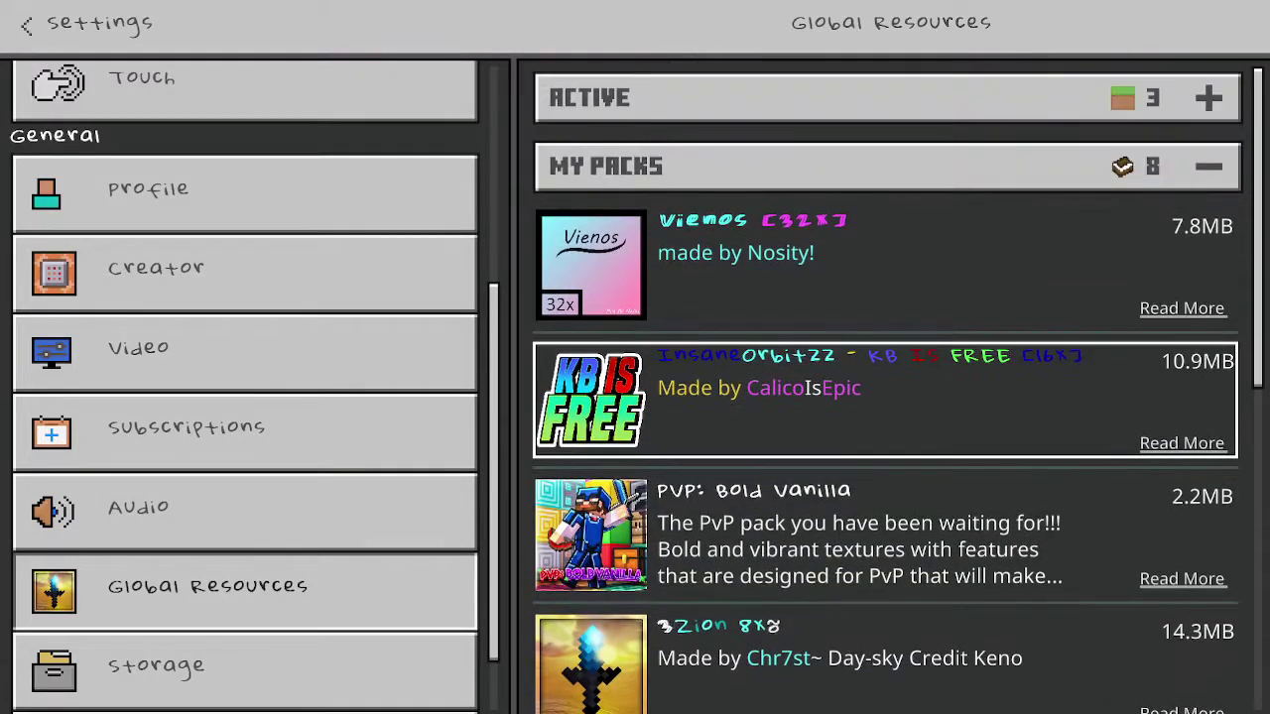
Activate the Vienos [32x] pack in the global resources
left_click(886, 400)
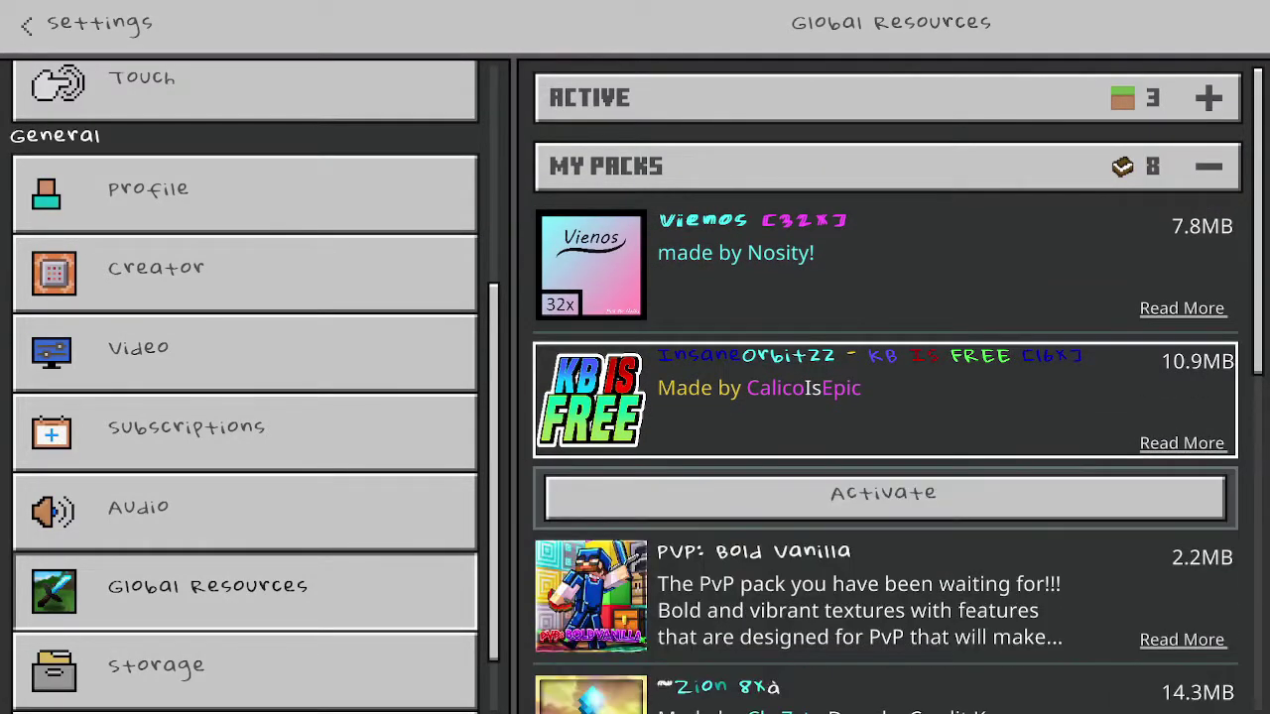
left_click(886, 265)
left_click(885, 361)
Deactivate the Vienos [32x] pack and the 1K texture pack in the active packs list
left_click(885, 97)
key("Down")
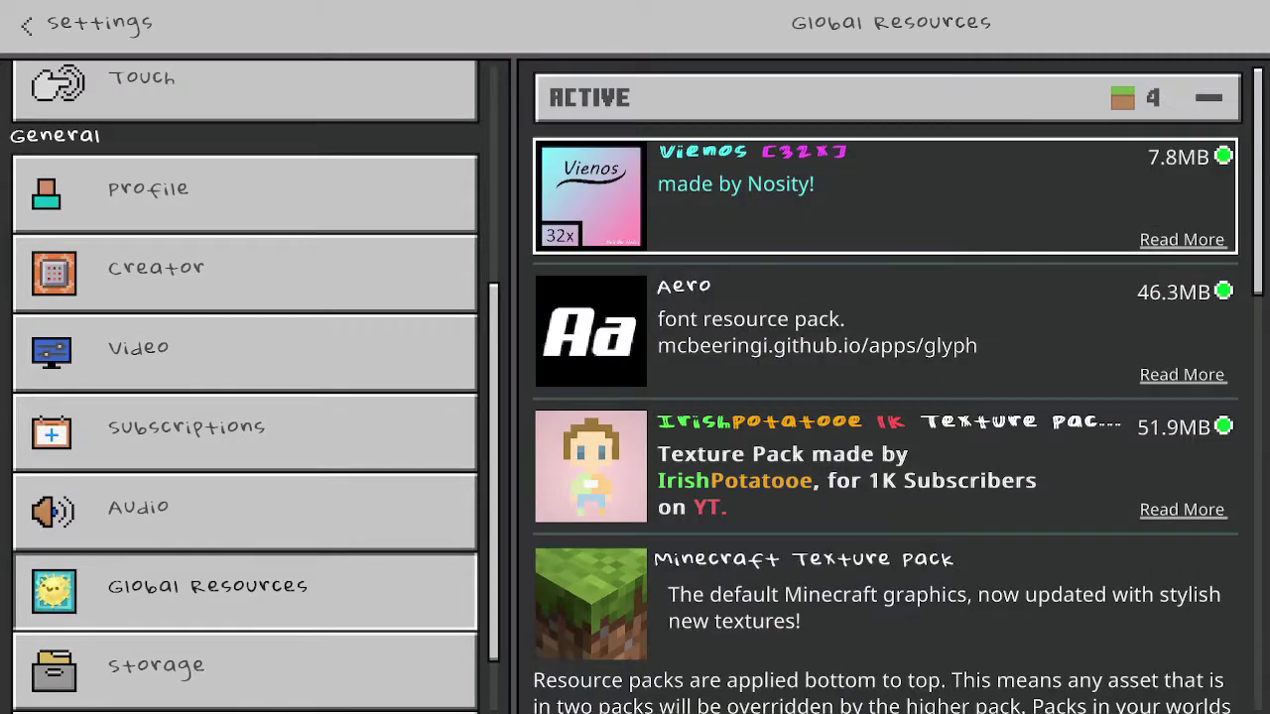
key("Return")
key("Return")
key("Down")
key("Return")
left_click(834, 428)
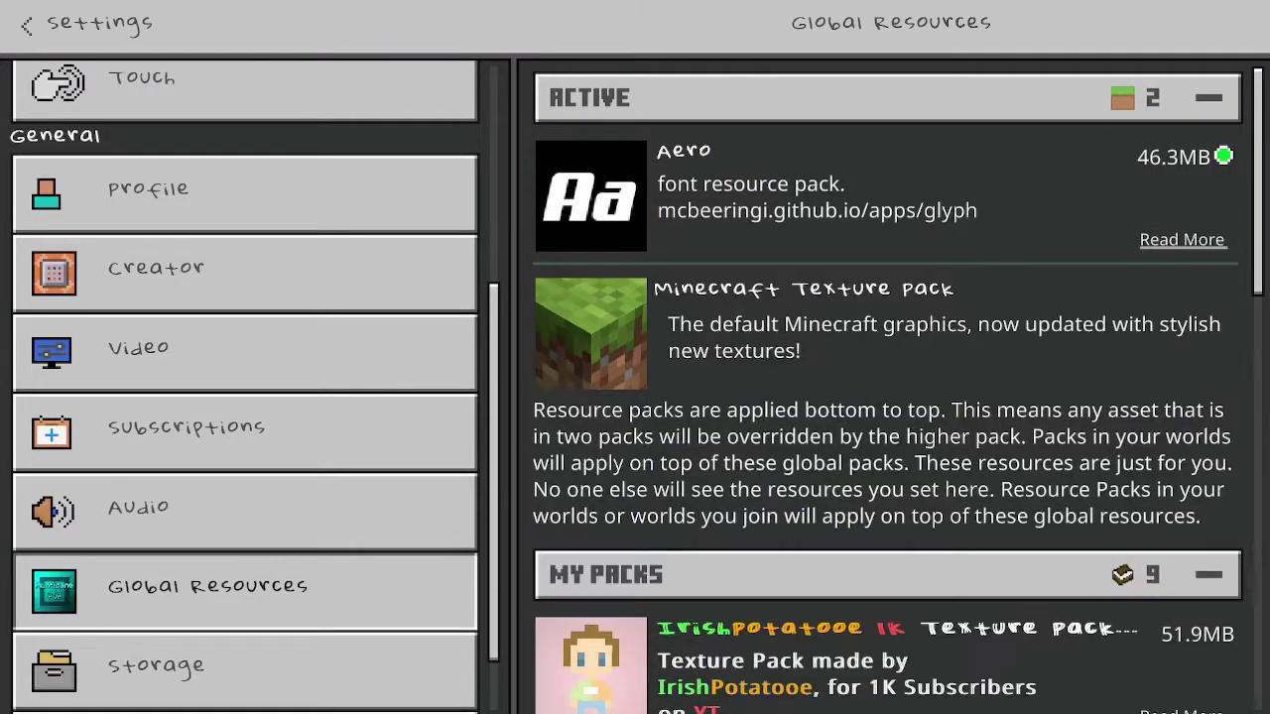
Deactivate the Aero font pack, leaving only the default Minecraft Texture Pack active
left_click(886, 195)
left_click(885, 195)
left_click(885, 195)
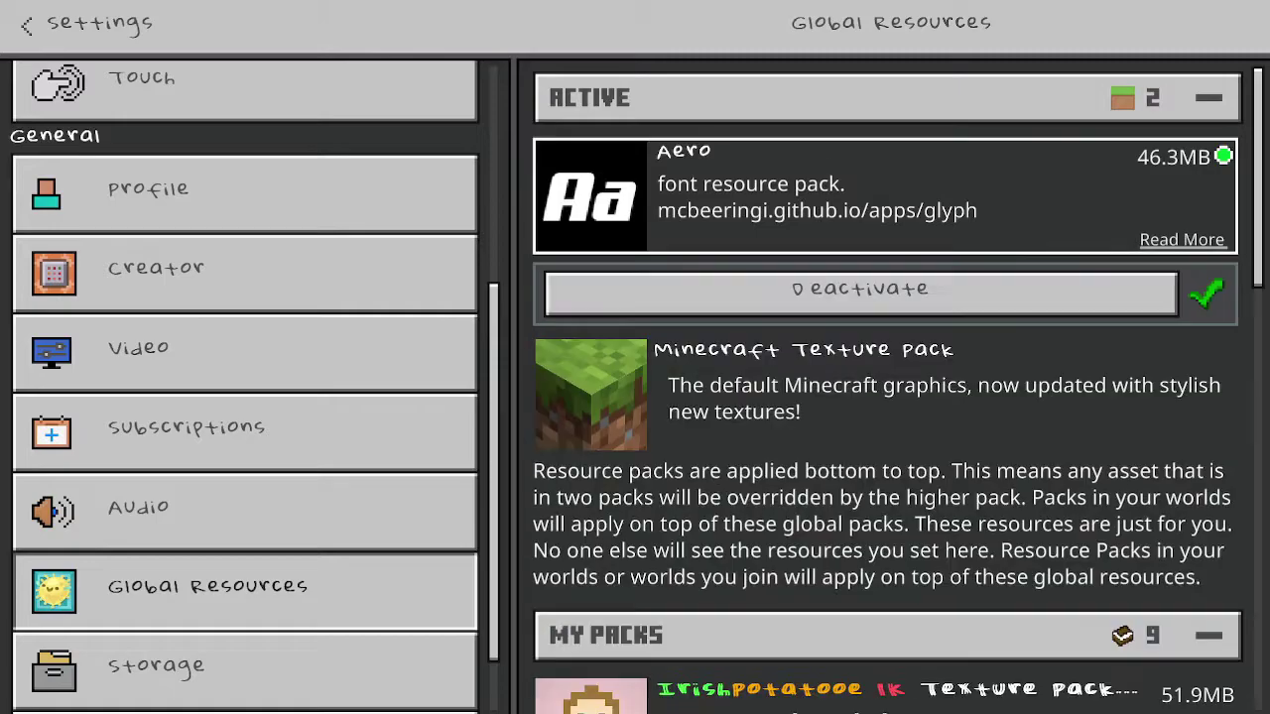
left_click(886, 195)
scroll(886, 387, "down", 2)
scroll(886, 387, "up", 2)
left_click(886, 160)
key("Return")
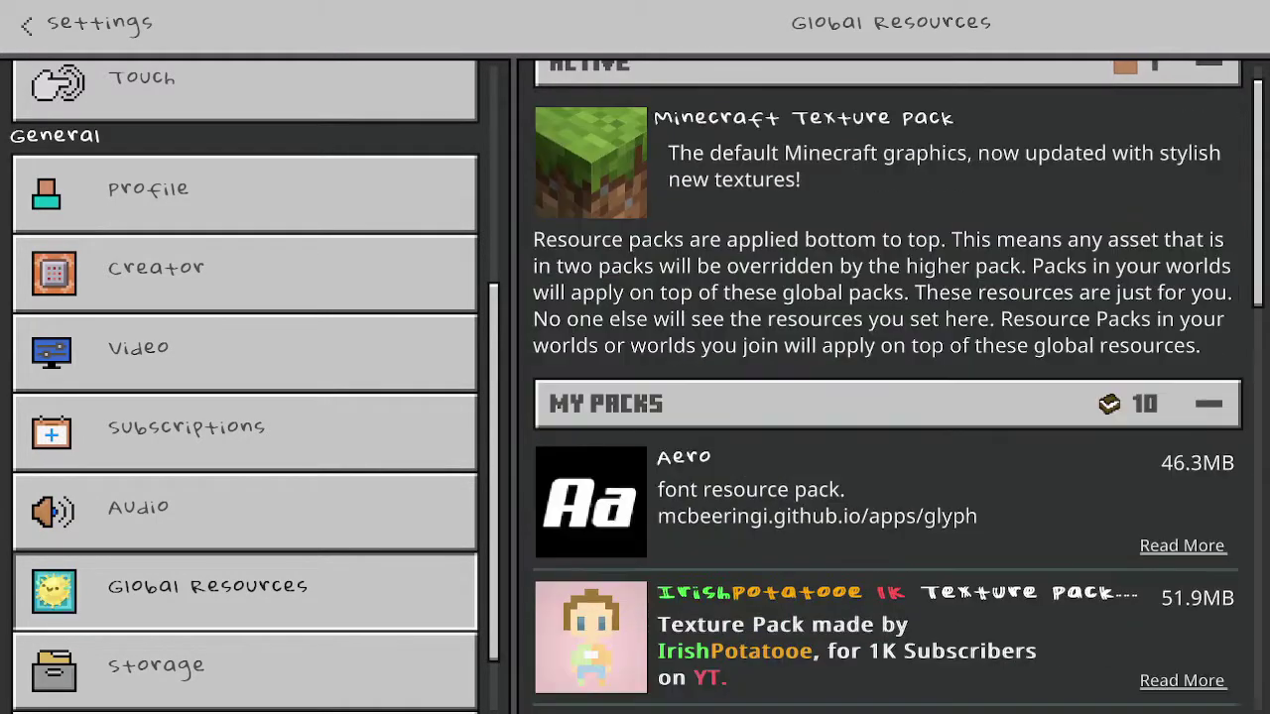
Activate the PVP: Bold Vanilla pack from the available packs
key("Down")
key("Down")
key("Down")
key("Down")
key("Return")
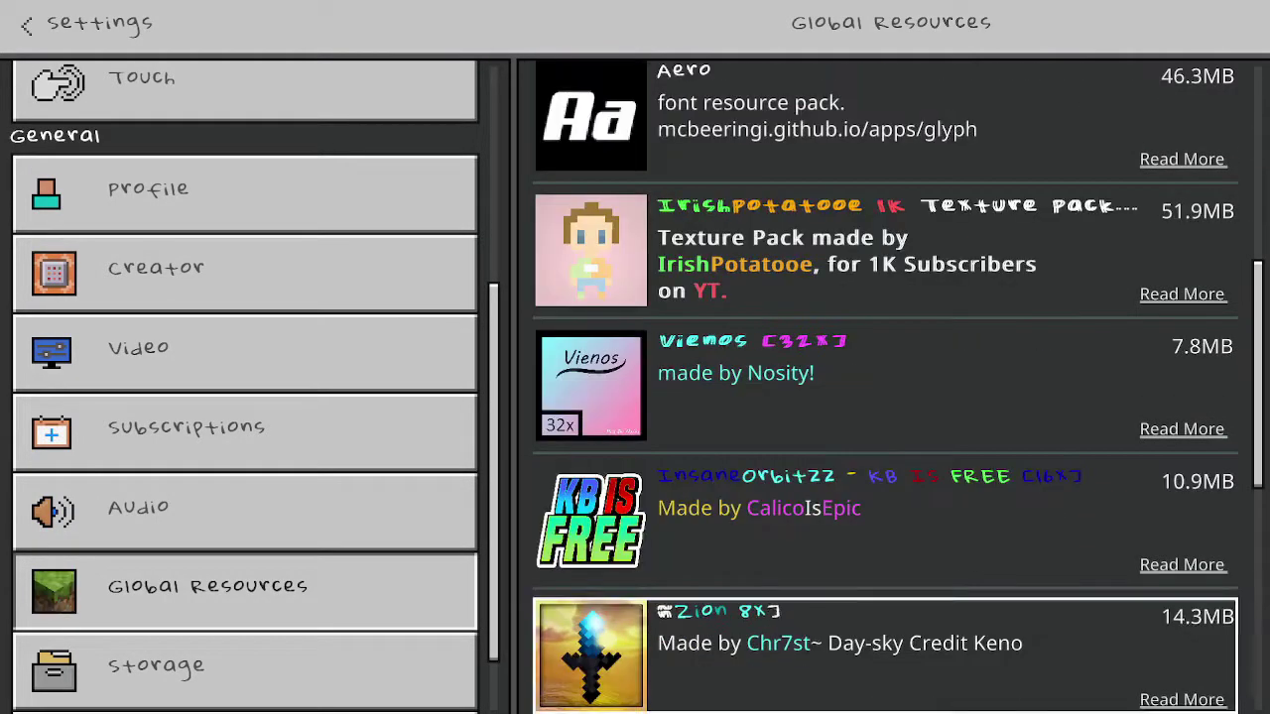
Activate the Aero font pack on top of PVP: Bold Vanilla and leave the settings to apply it
key("Up")
key("Up")
key("Up")
key("Up")
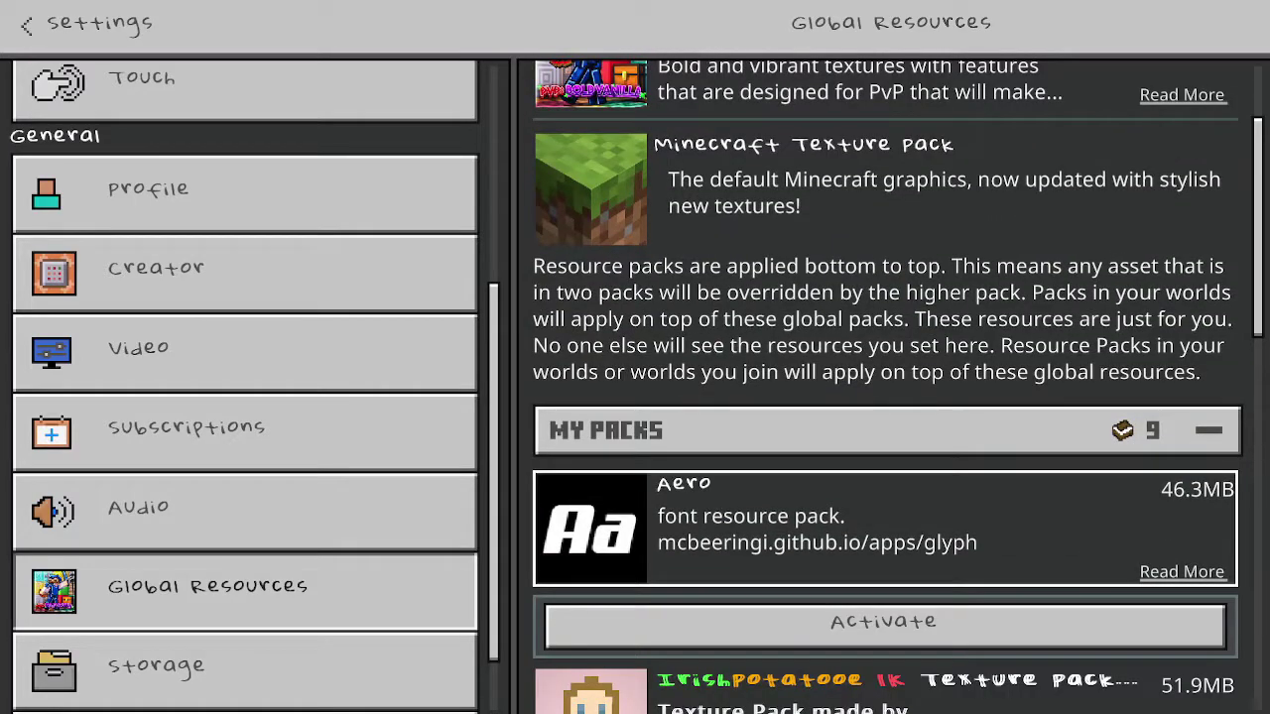
key("Return")
key("Escape")
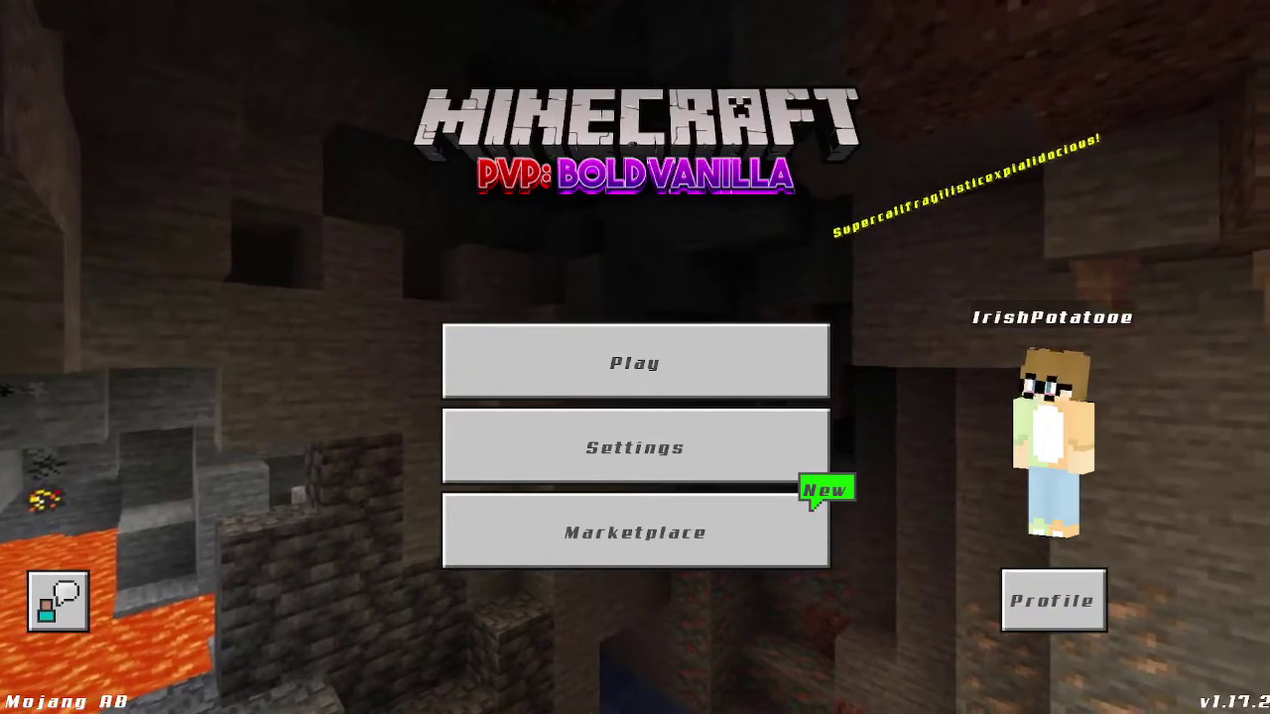
Open the list of featured servers from the game's main menu
key("Down")
key("Return")
key("bracketright")
key("bracketright")
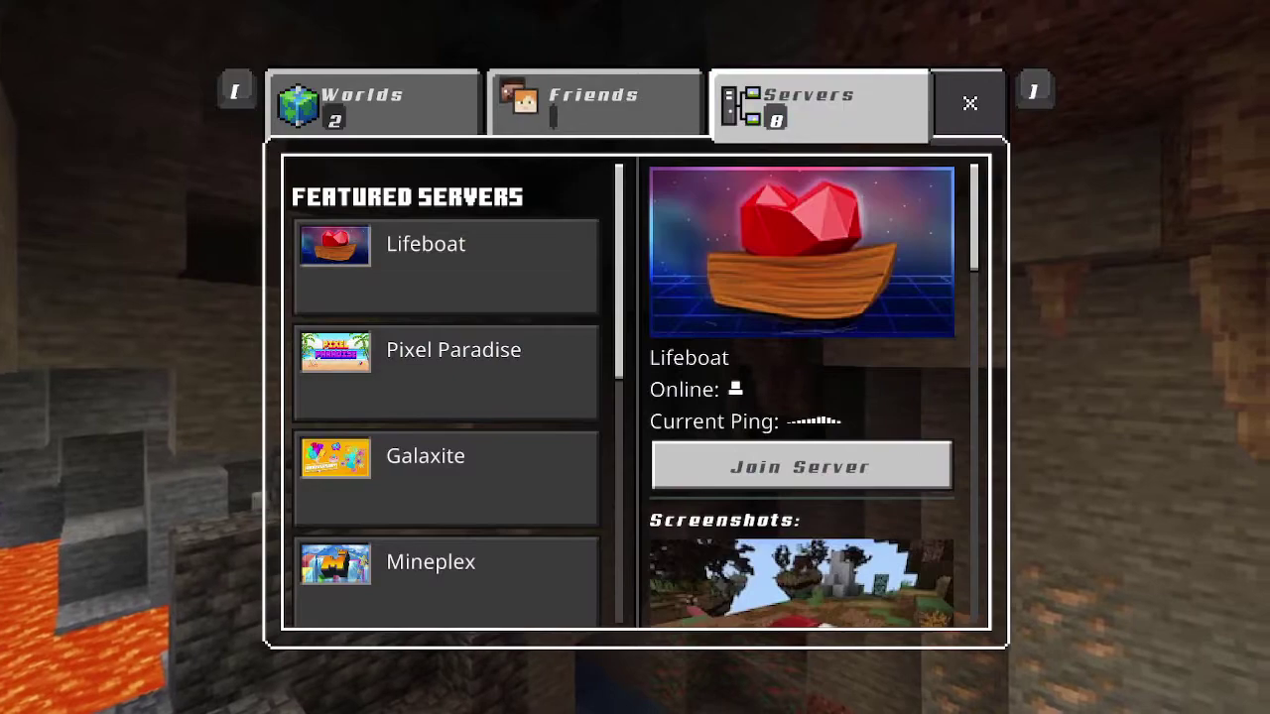
Browse down the featured servers list and join one of the servers
key("Down")
key("Down")
key("Down")
key("Down")
key("Down")
key("Up")
key("Return")
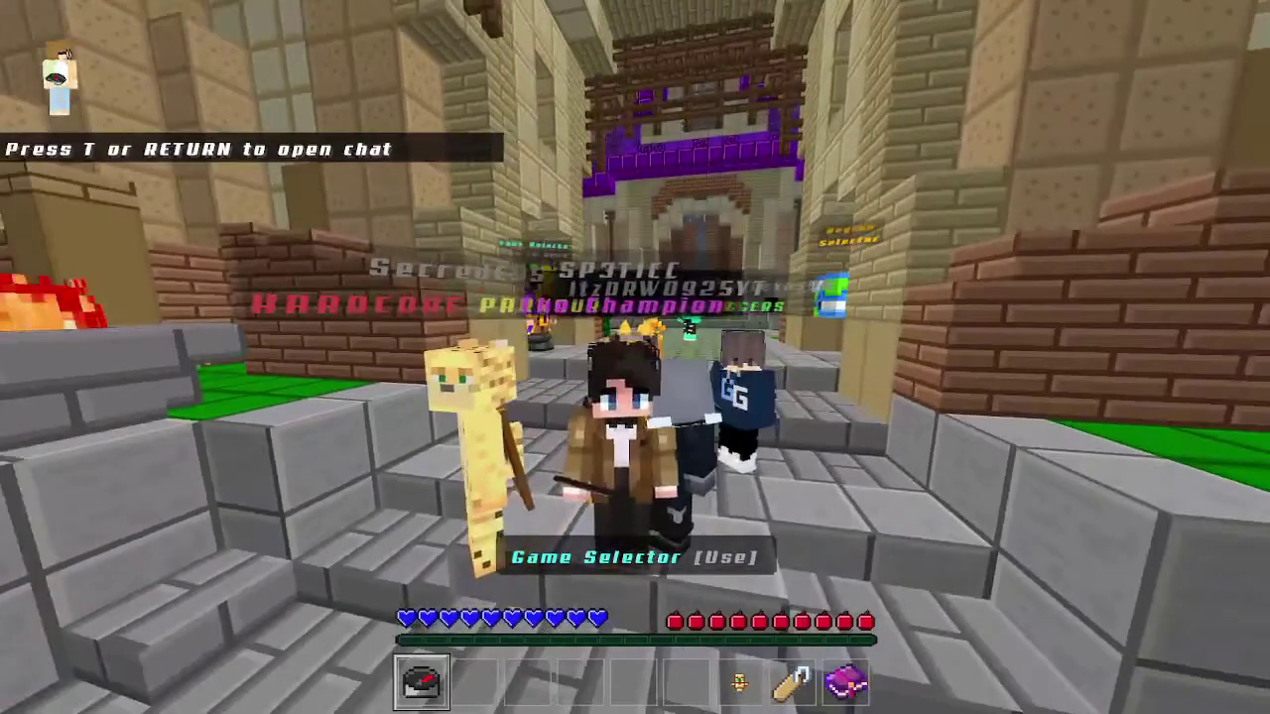
Select the second hotbar slot and walk around the server lobby to examine the custom font on in-game text
key("2")
key("s")
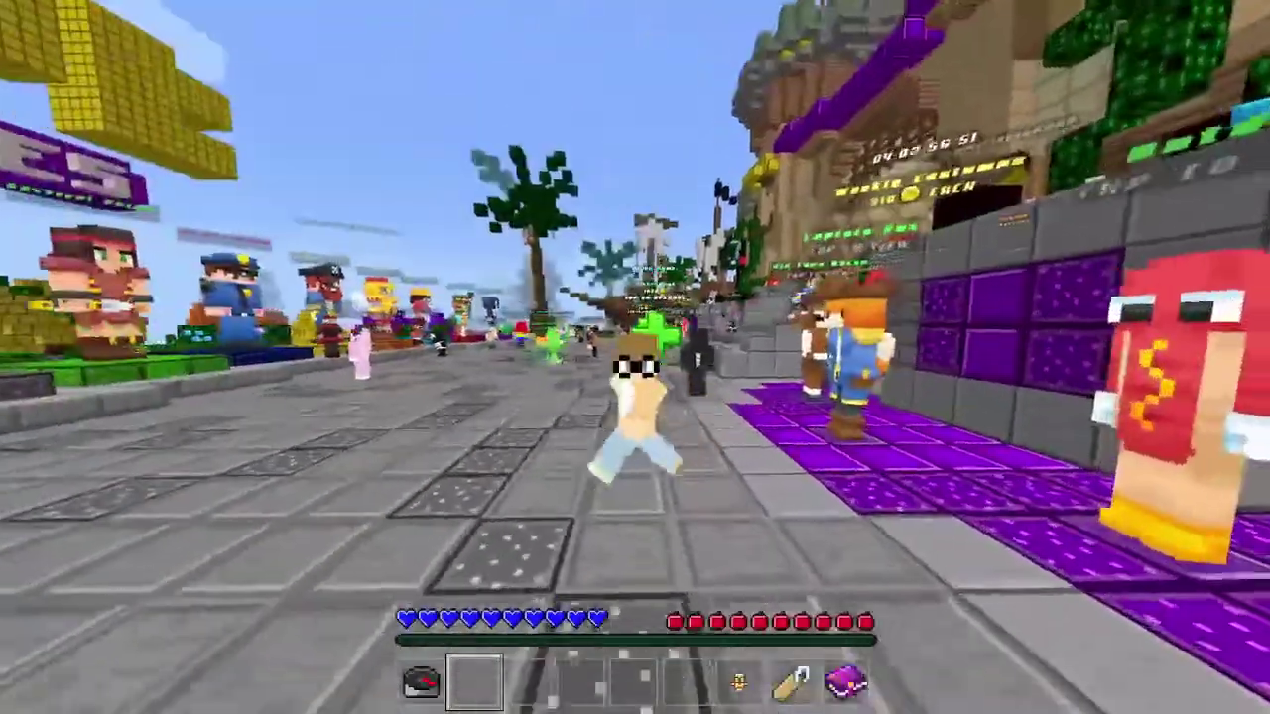
key("s")
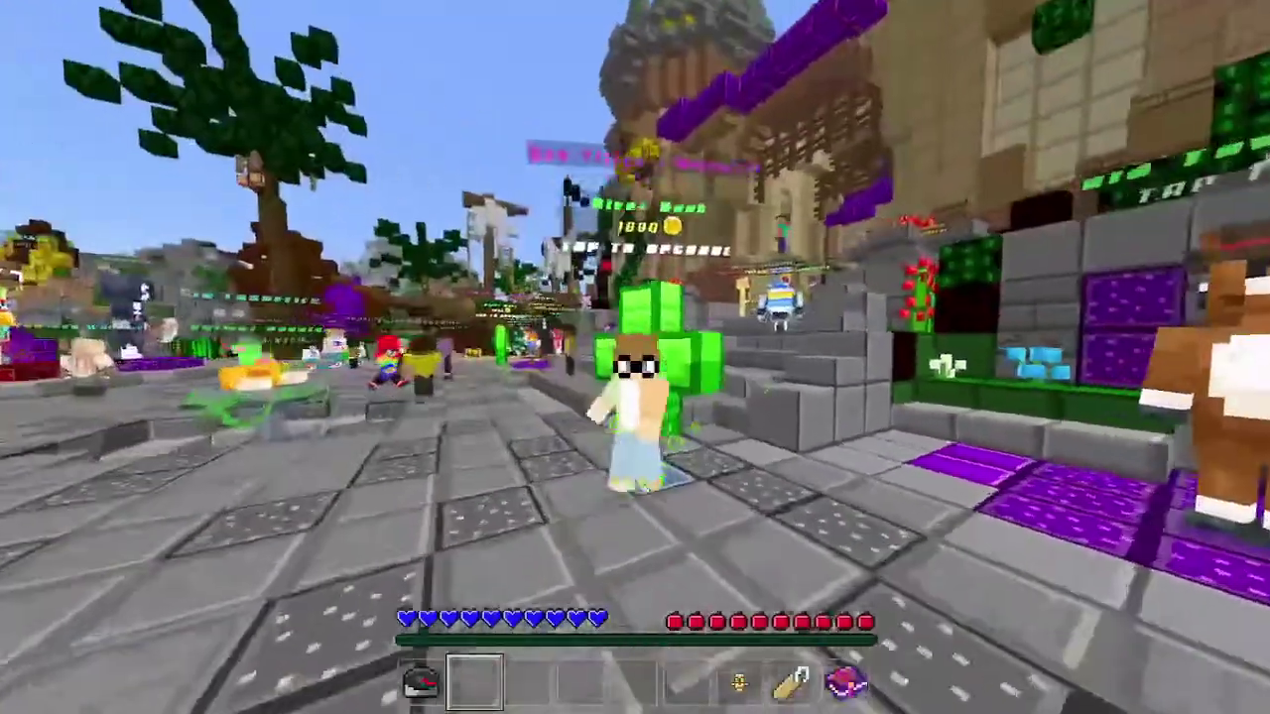
key("w")
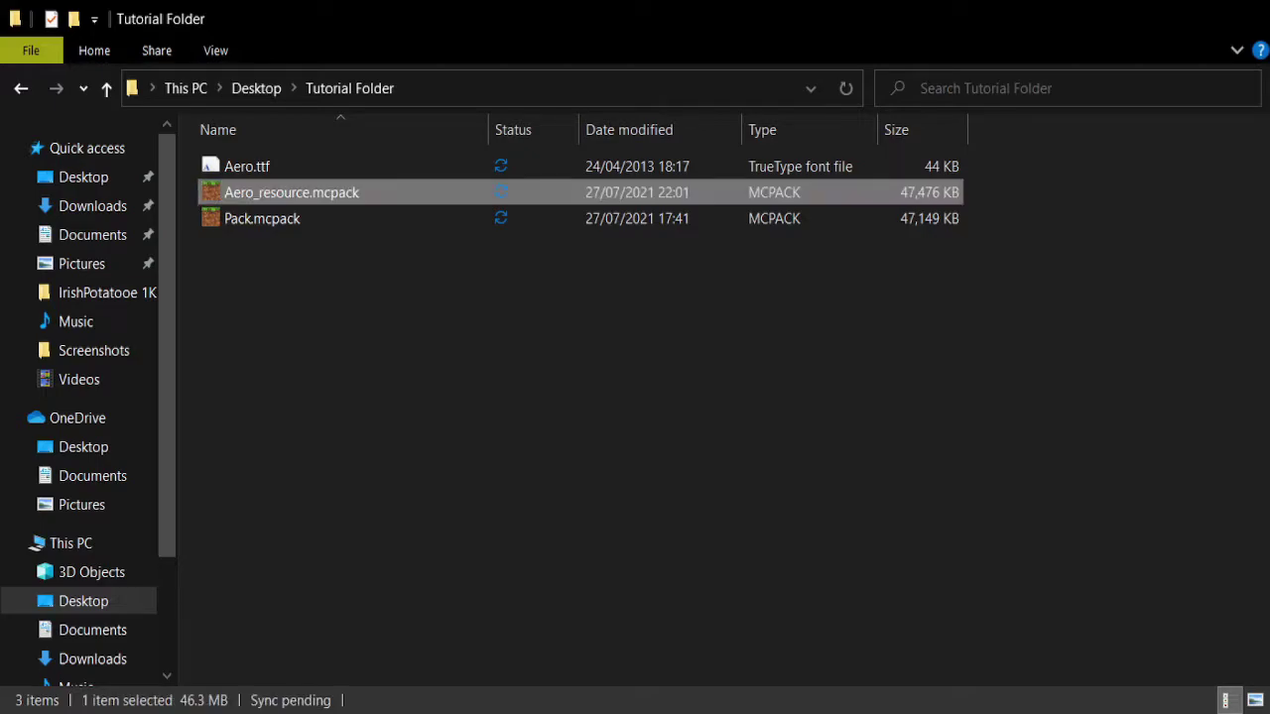
Switch to File Explorer and rename Aero_resource.mcpack in Tutorial Folder as Aero_resource.zip
key("F2")
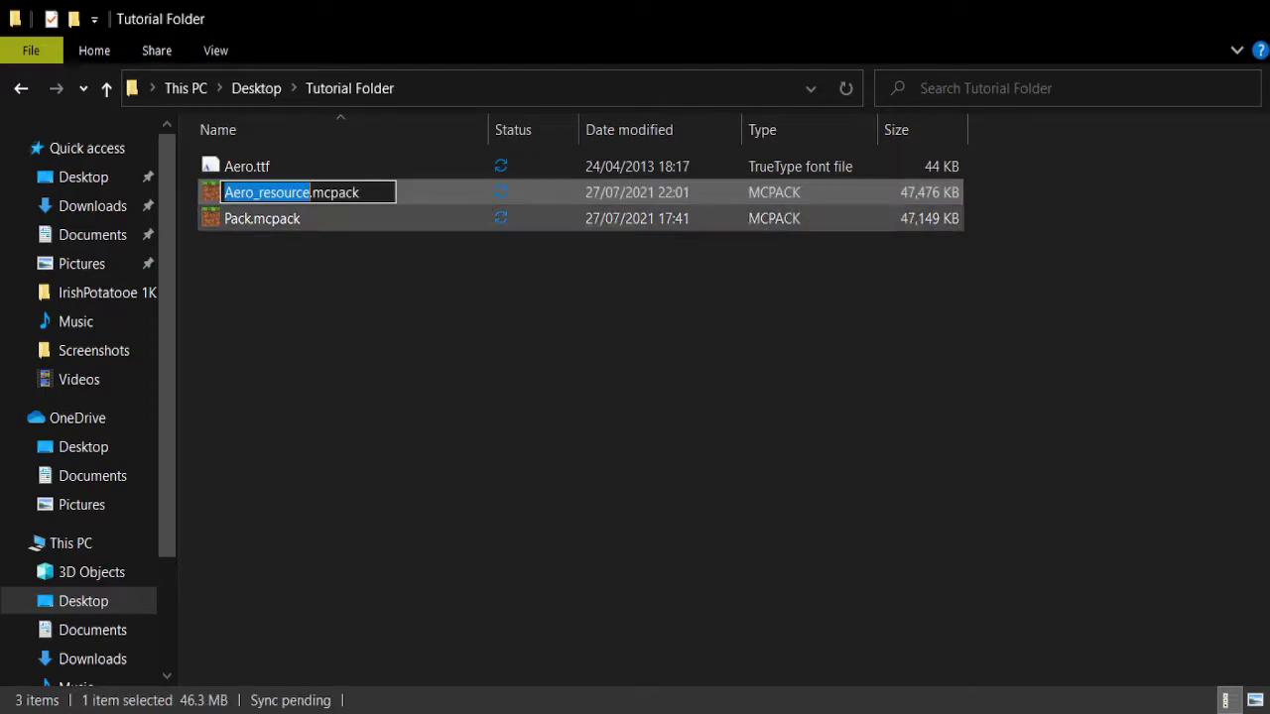
key("End")
key("BackSpace")
key("BackSpace")
key("BackSpace")
key("BackSpace")
key("BackSpace")
key("BackSpace")
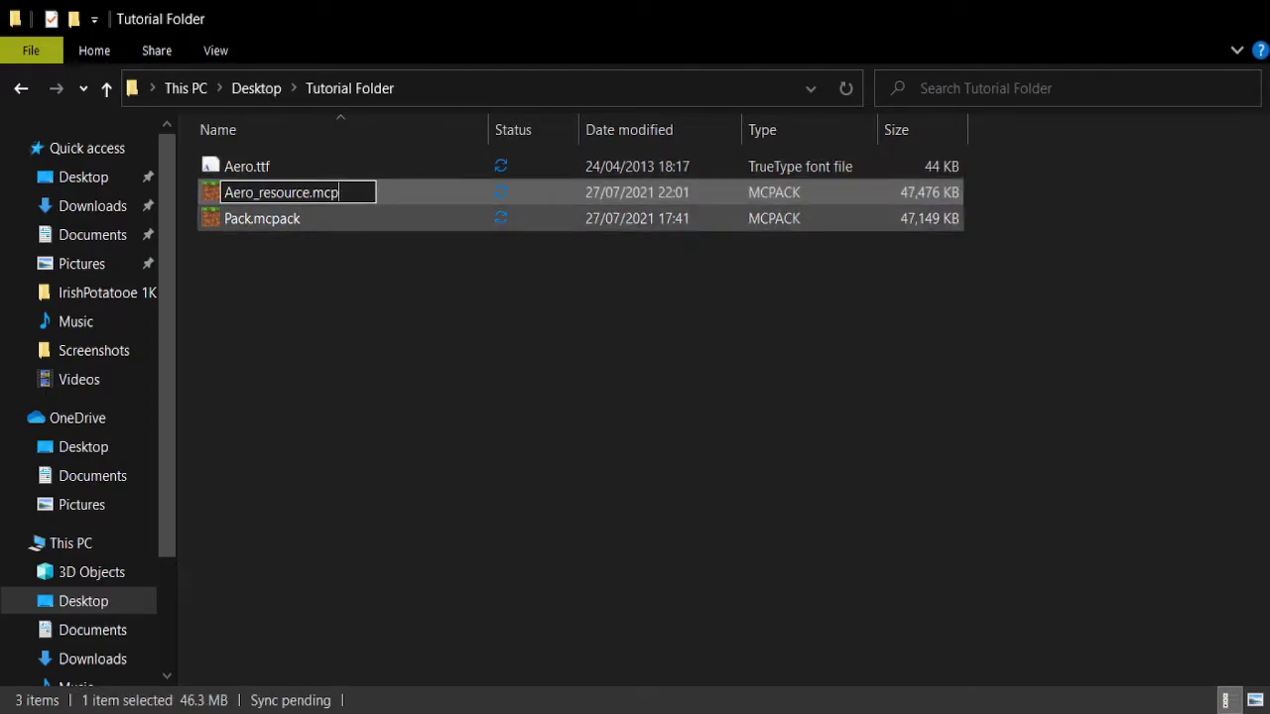
type("zip")
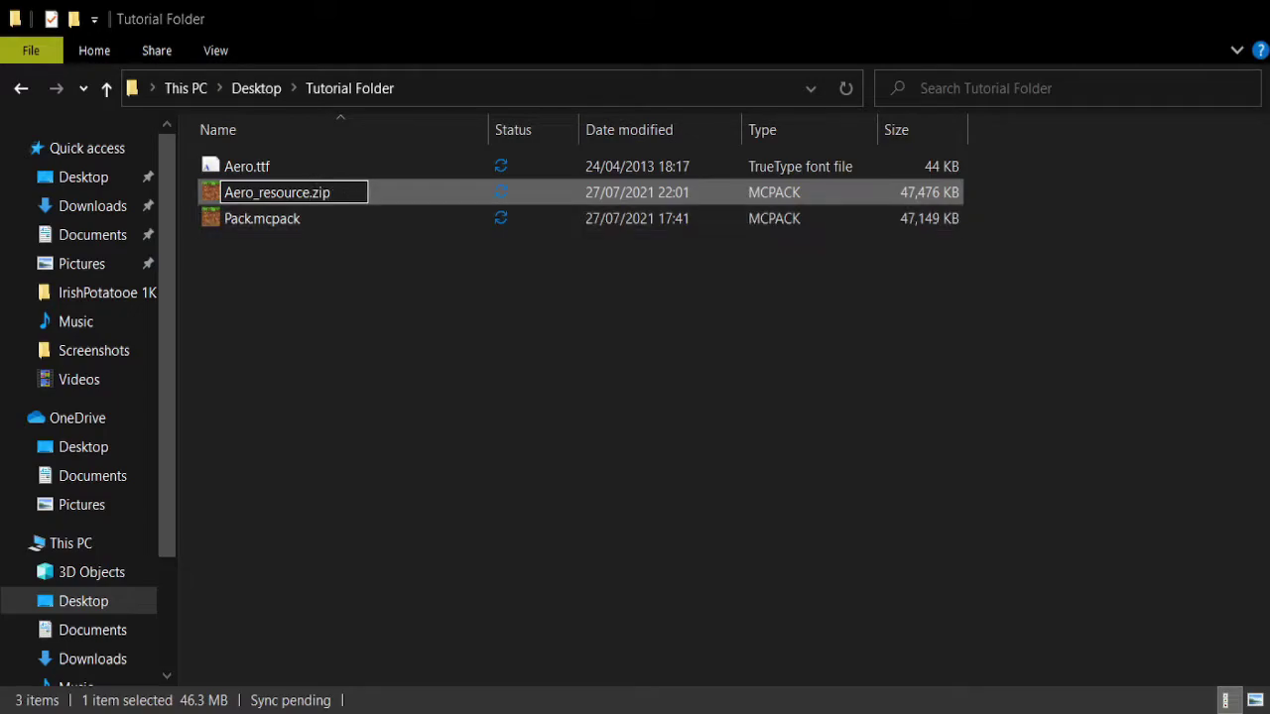
key("Return")
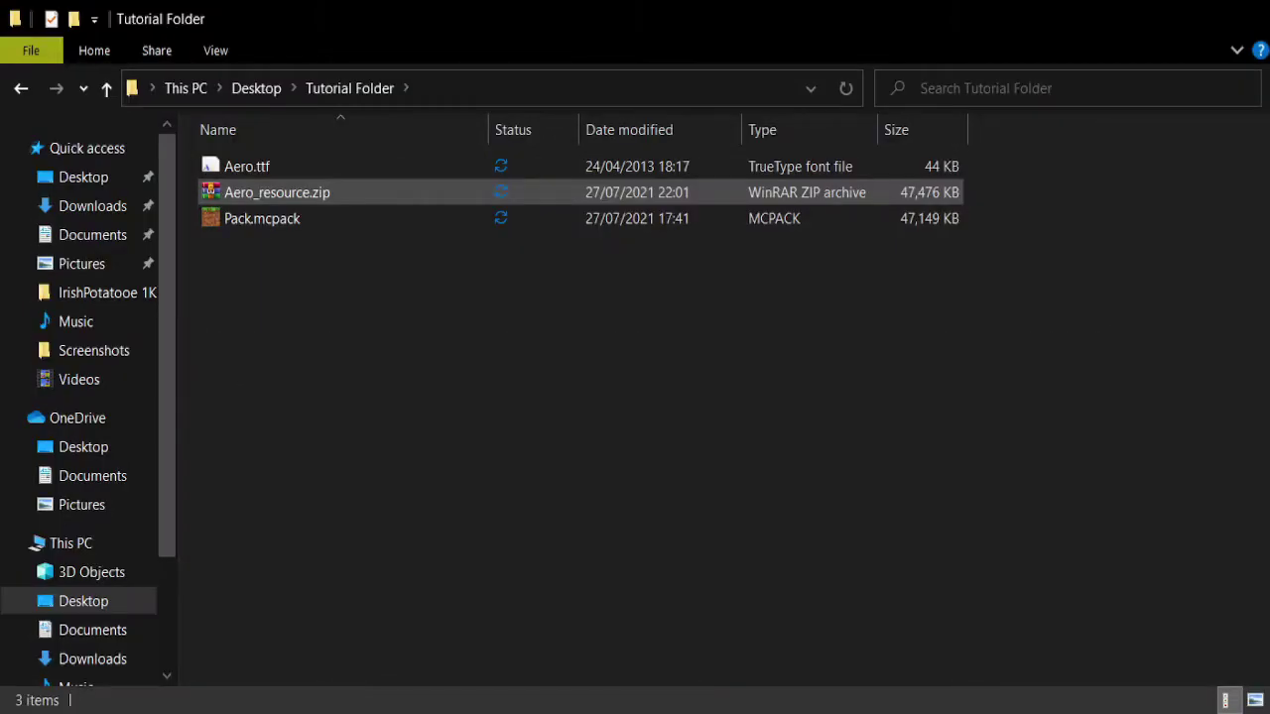
Extract Aero_resource.zip into an Aero_resource folder, select the font folder inside it, and return to Tutorial Folder
double_click(276, 192)
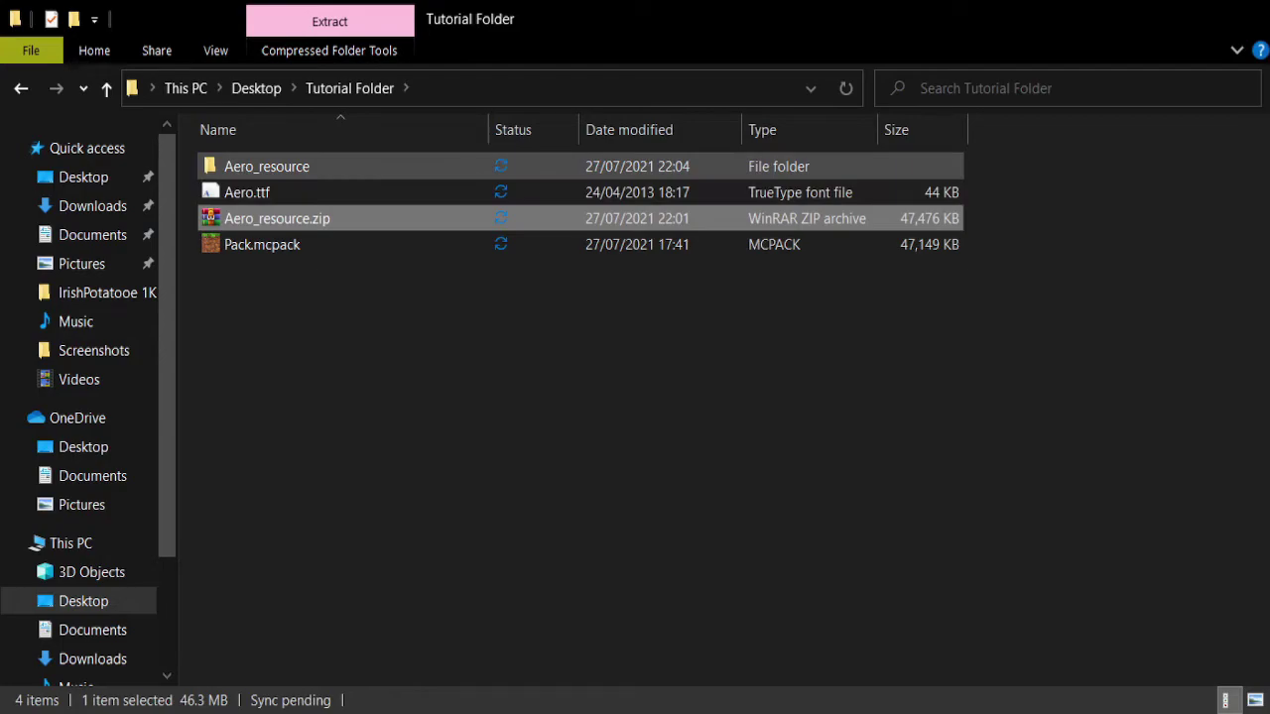
double_click(266, 165)
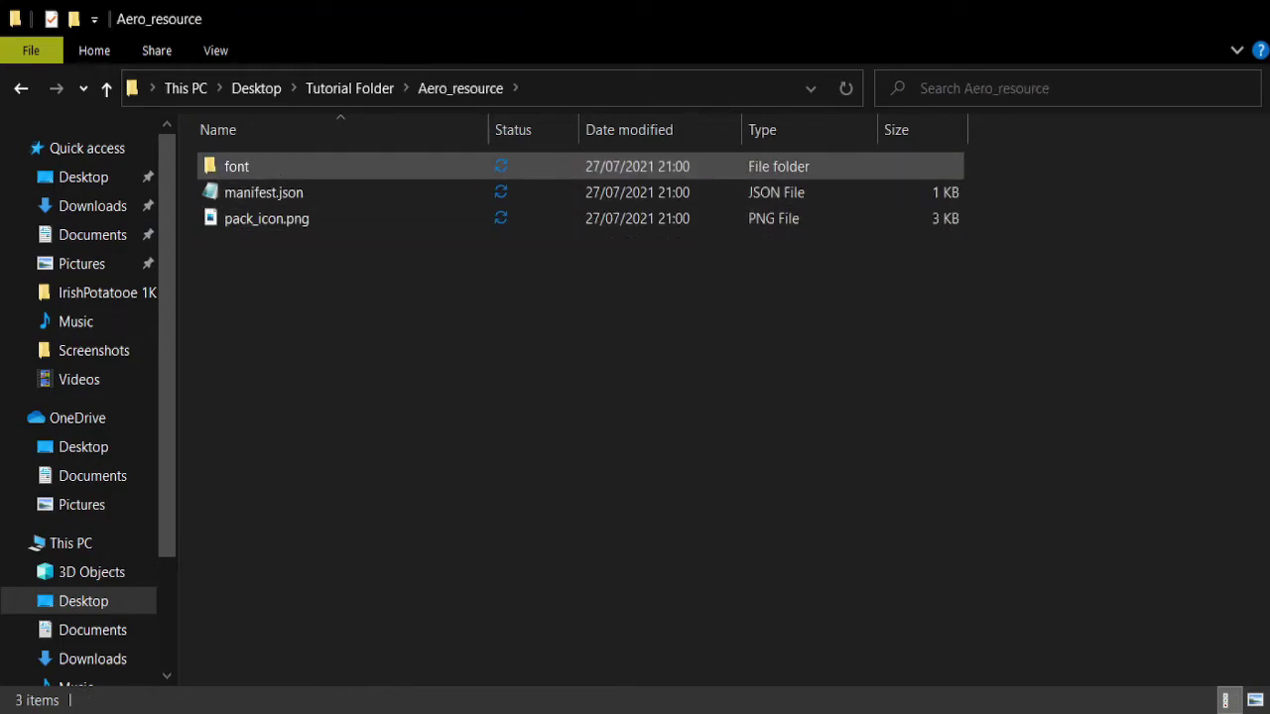
left_click(266, 165)
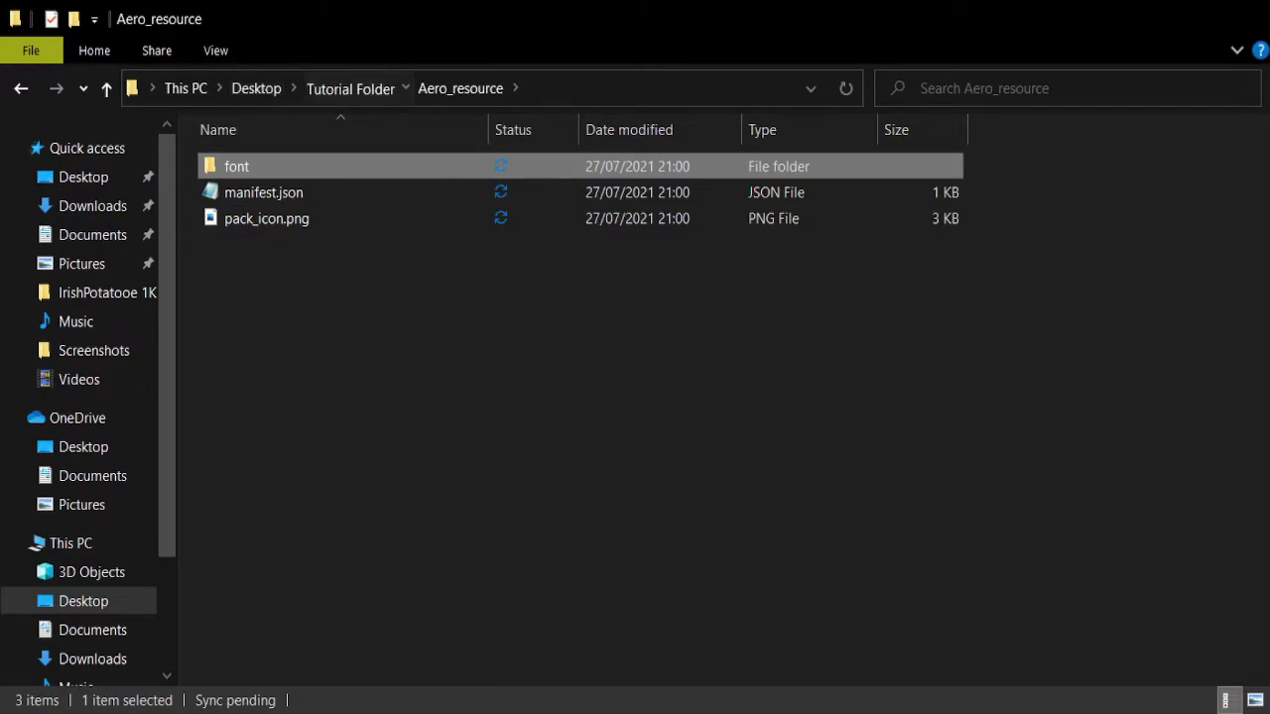
left_click(349, 88)
left_click(417, 297)
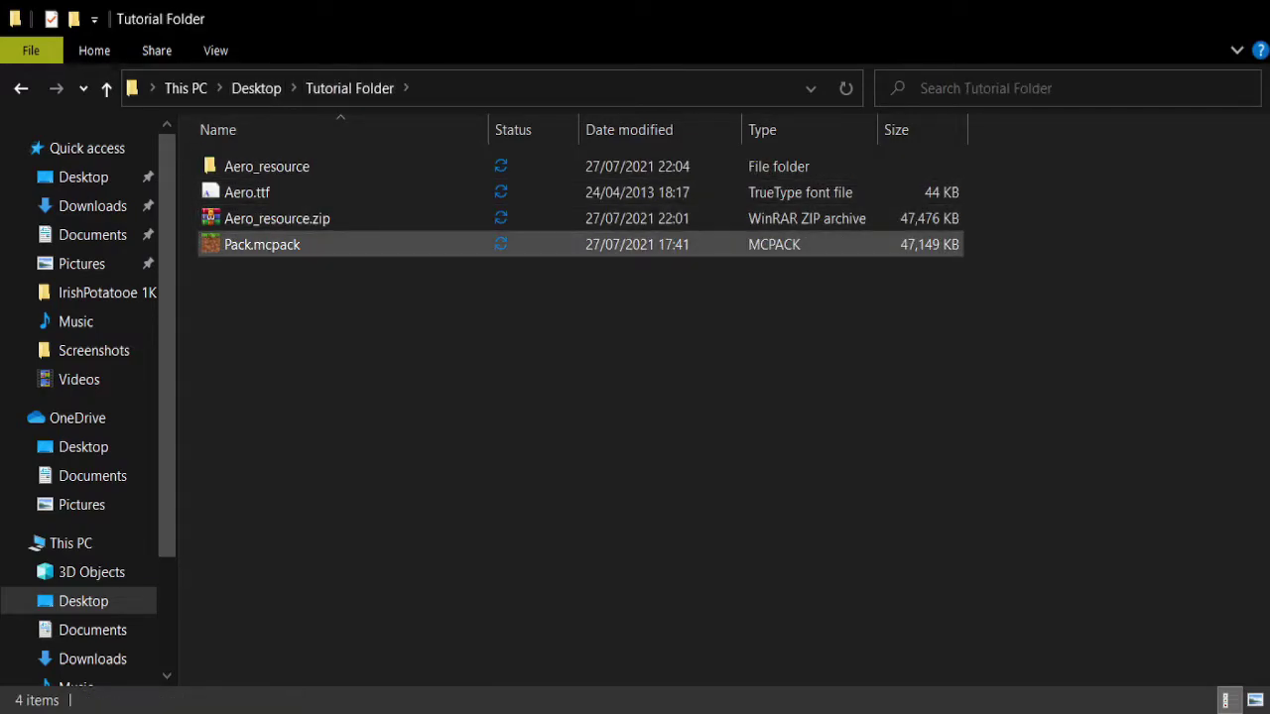
Rename Pack.mcpack in Tutorial Folder as Pack.zip
left_click(262, 244)
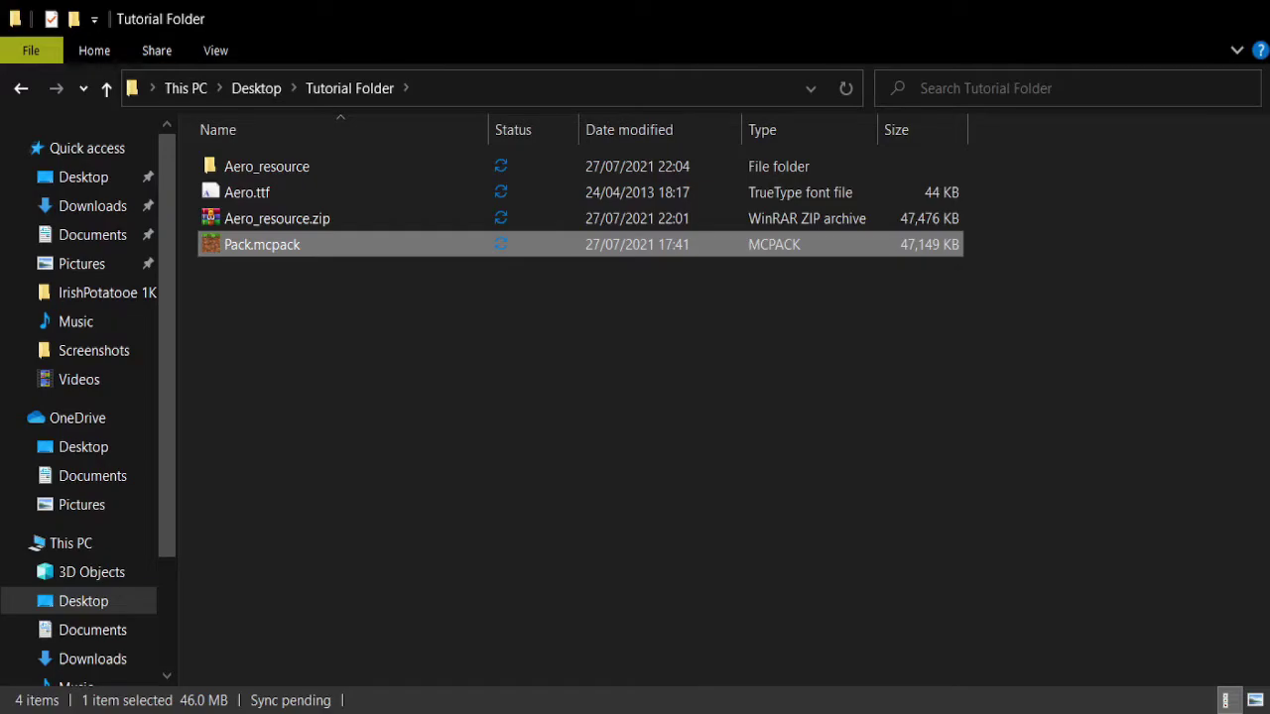
key("F2")
key("End")
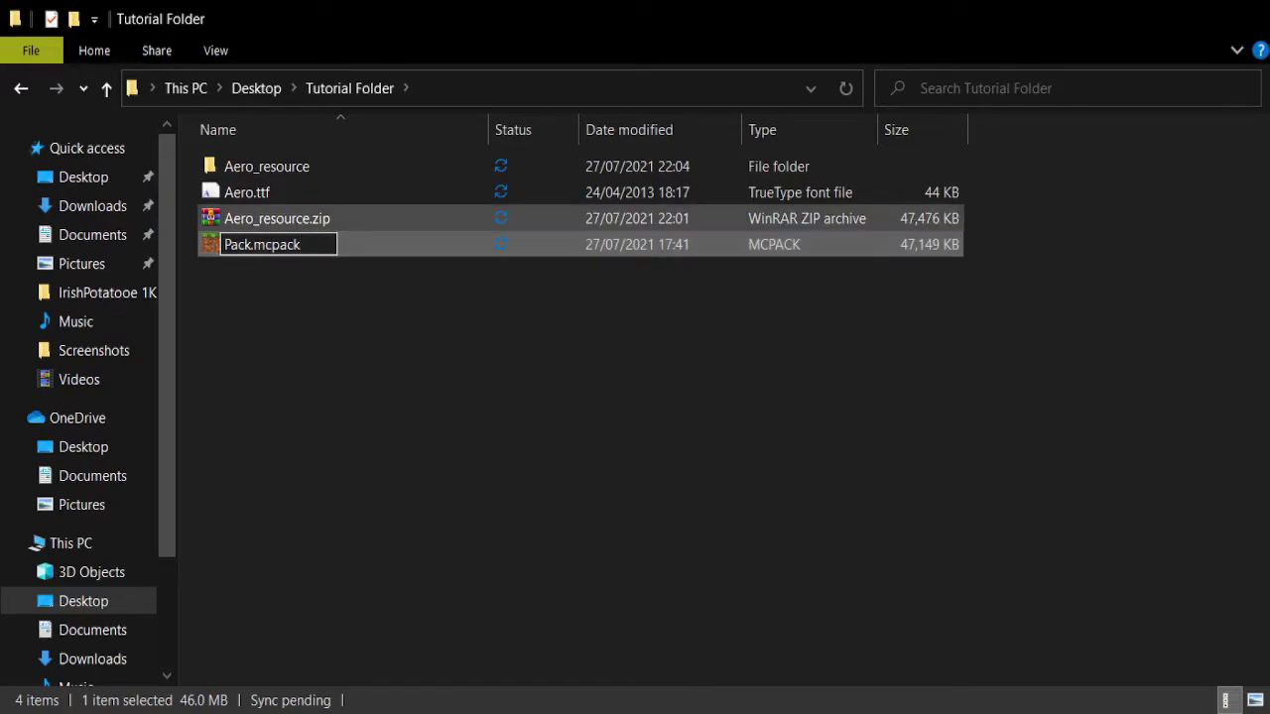
key("BackSpace")
key("BackSpace")
key("BackSpace")
key("BackSpace")
key("BackSpace")
key("BackSpace")
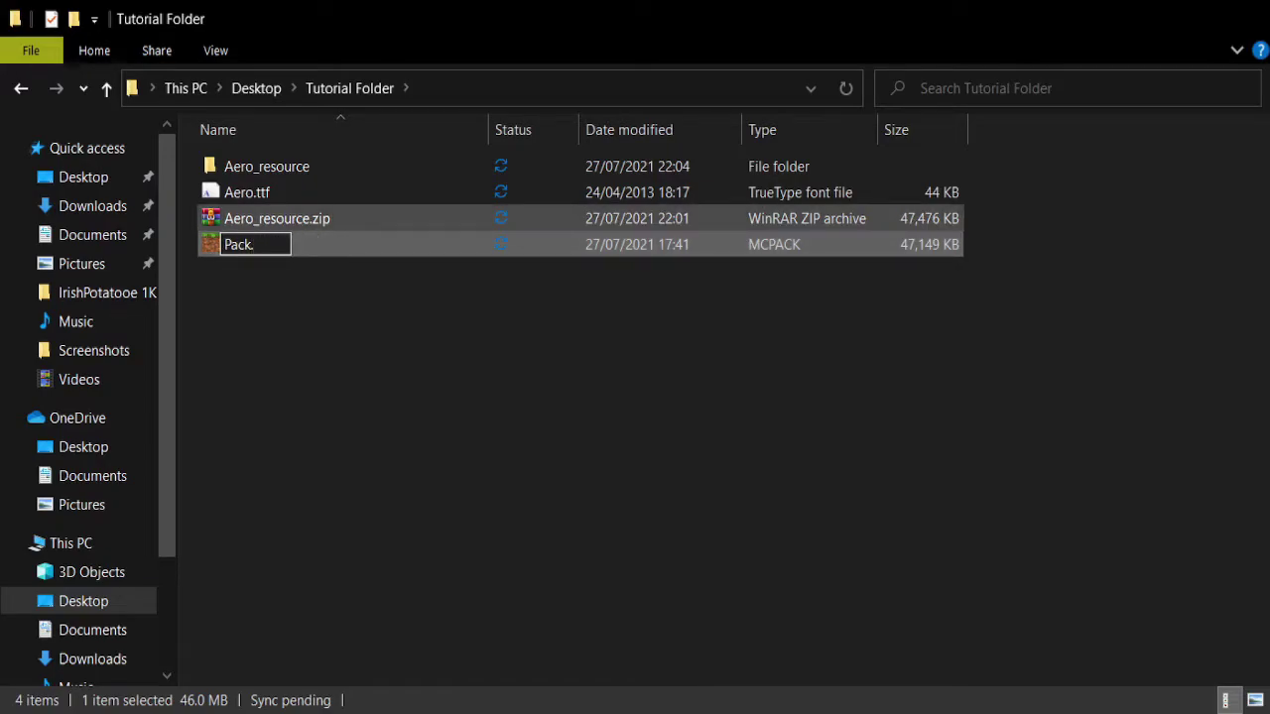
type("zip")
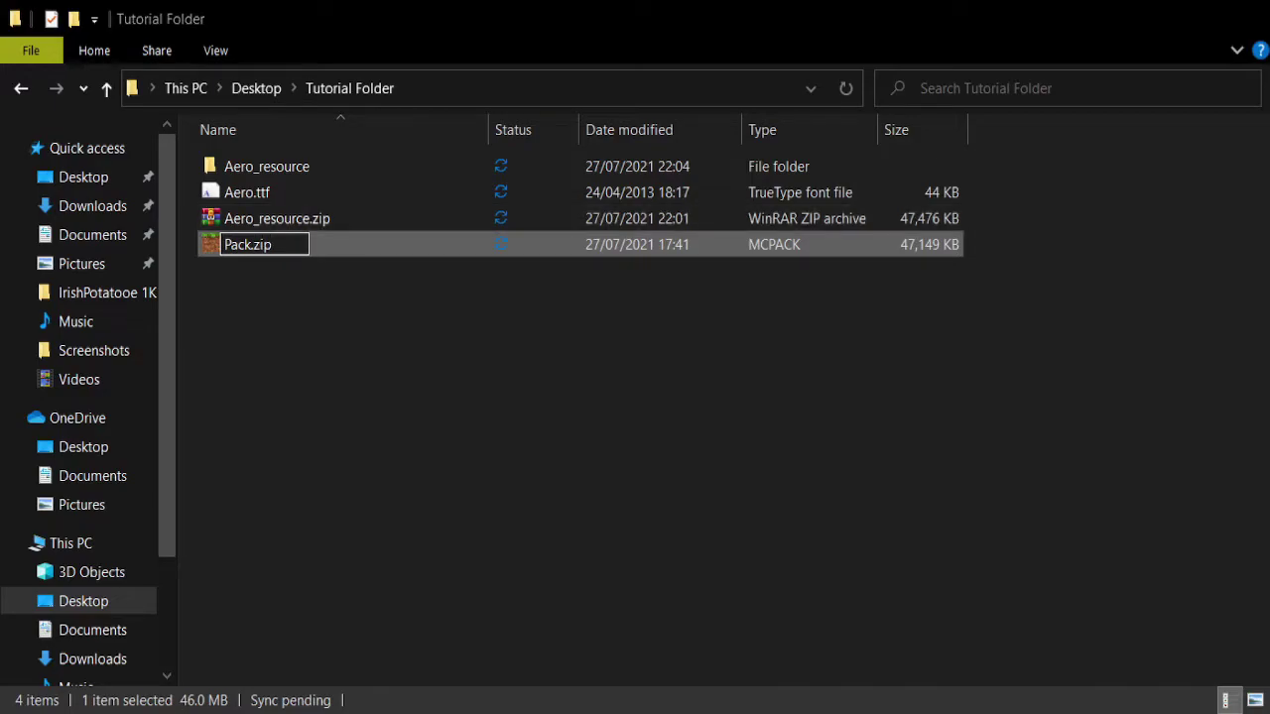
key("Return")
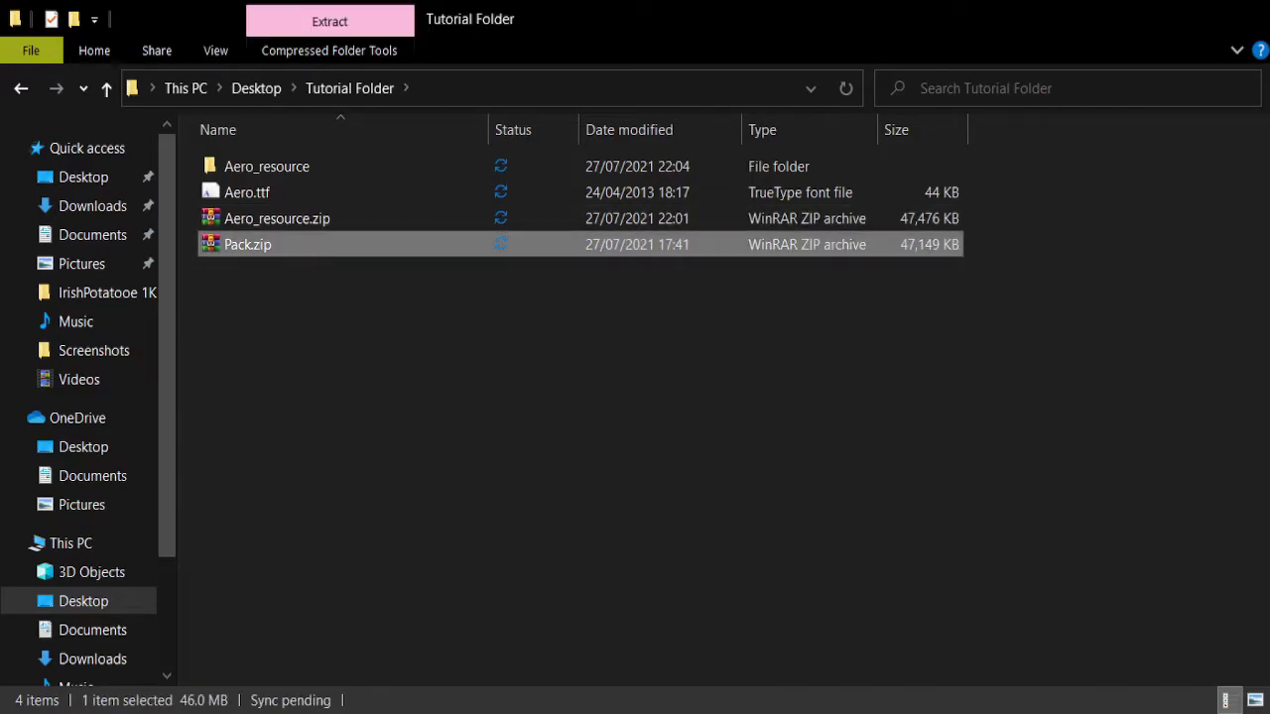